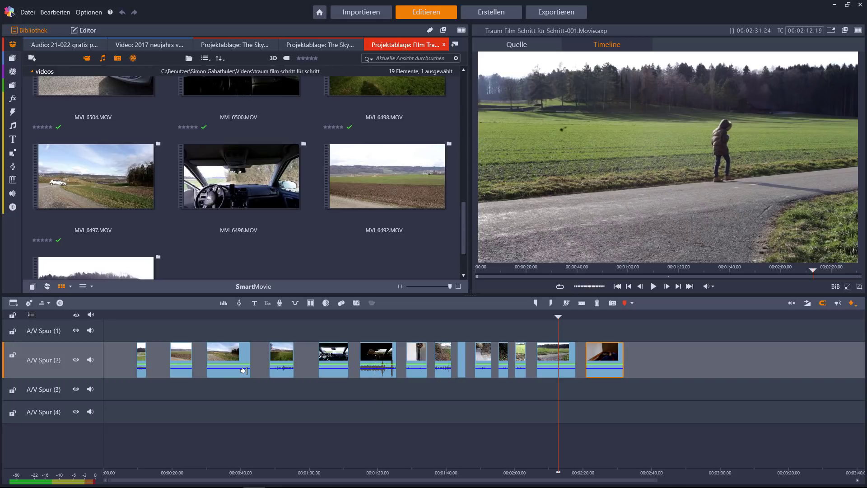
Preview the early clips on A/V Spur (2) and move the doorway clip of the person holding a phone to about 00:02:41, after all clips.
left_click_drag(261, 316, 228, 317)
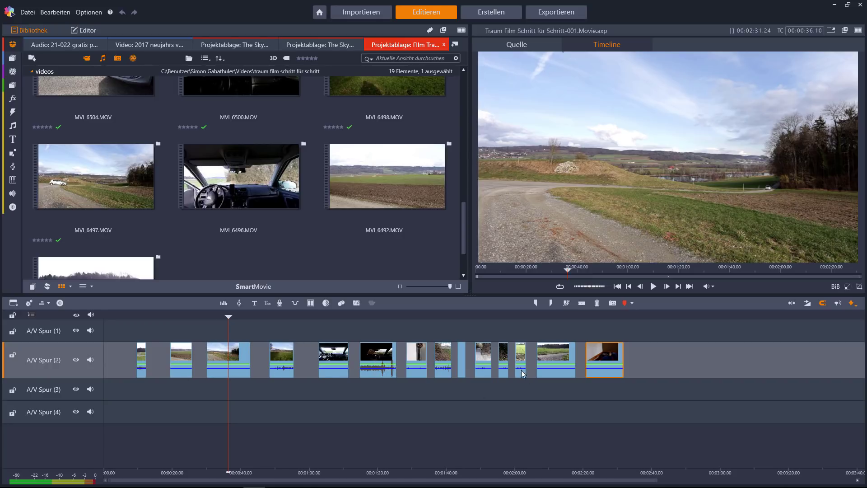
left_click_drag(229, 317, 283, 323)
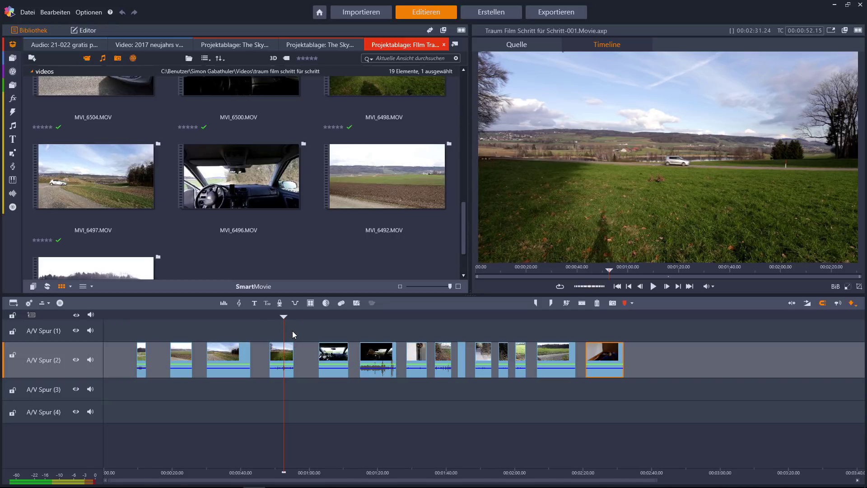
left_click_drag(418, 359, 675, 356)
left_click_drag(656, 316, 671, 310)
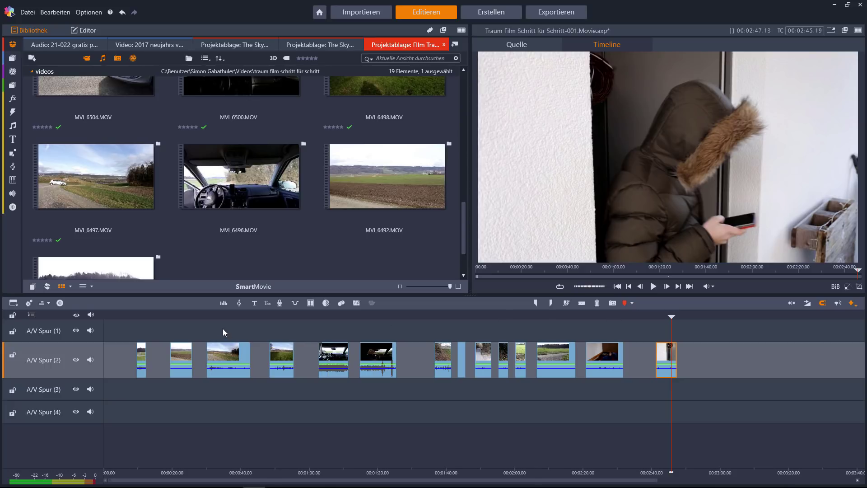
Check the field clip and place the clip of the white car passing the meadow directly after the doorway clip.
left_click(179, 339)
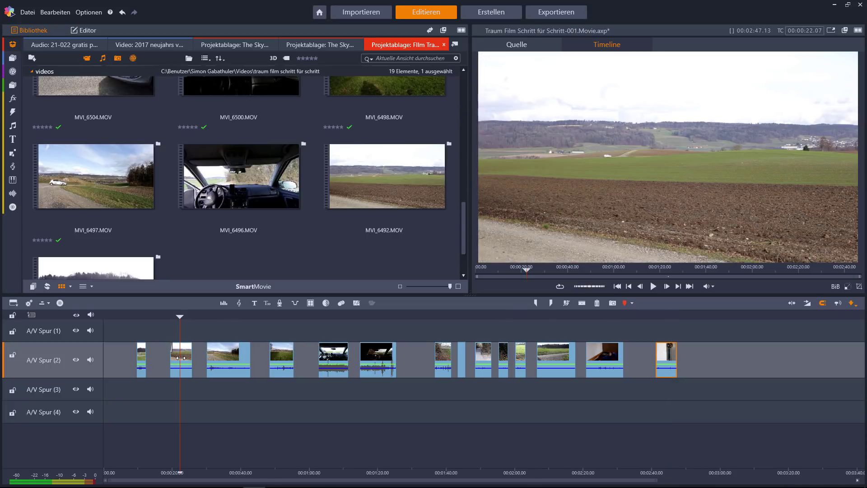
left_click(183, 356)
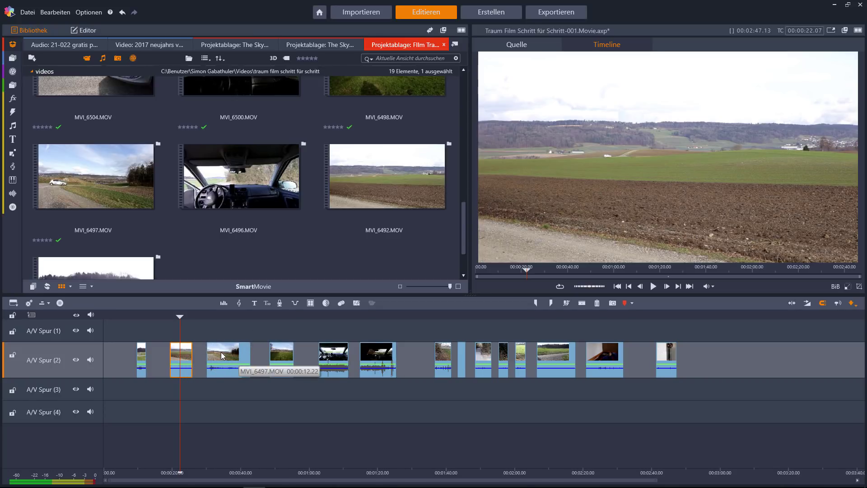
left_click_drag(306, 341, 697, 316)
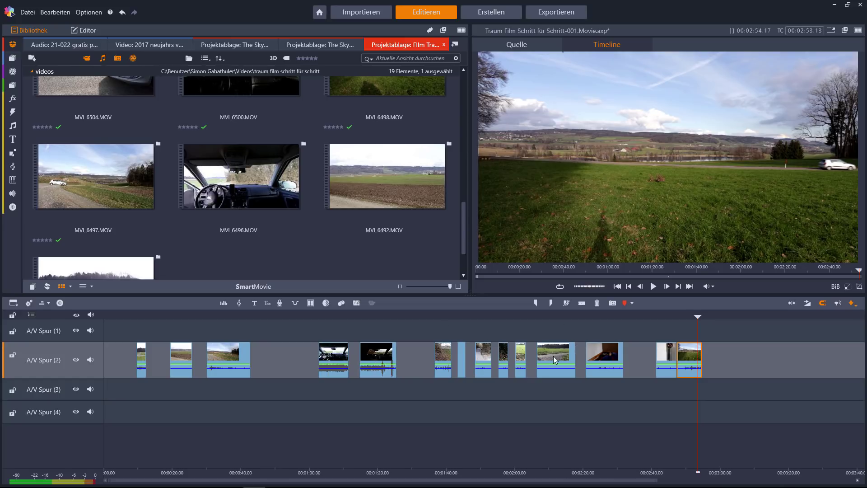
Append the clip of the person walking on the road and then MVI_6497.MOV to the new sequence on A/V Spur (2).
left_click_drag(554, 355, 719, 358)
mouse_move(702, 316)
left_mouse_down()
mouse_move(730, 315)
mouse_move(715, 314)
left_mouse_up()
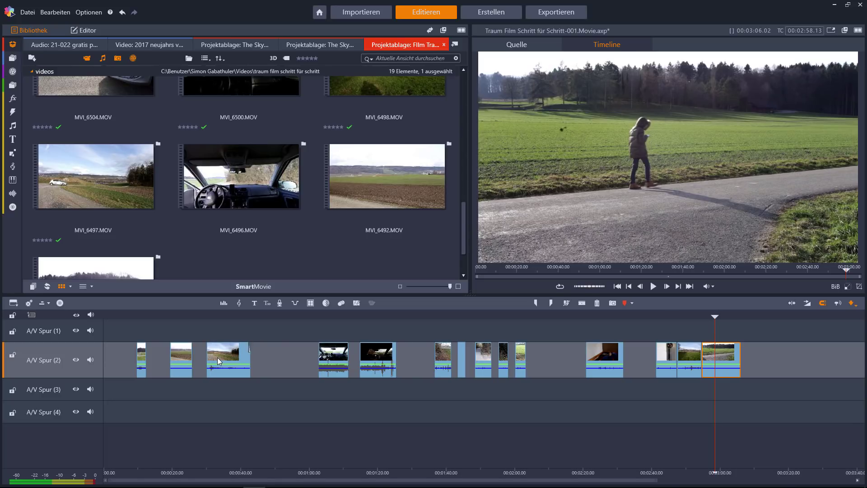
left_click_drag(217, 357, 755, 361)
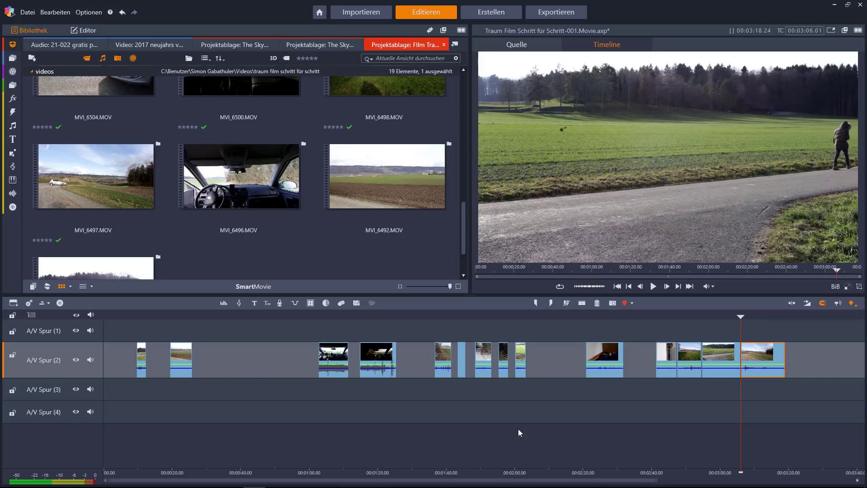
Shift the group of unsorted clips earlier, and move the assembled four-clip sequence to start at about 00:02:01.
left_click_drag(304, 325, 643, 385)
left_click_drag(335, 358, 225, 357)
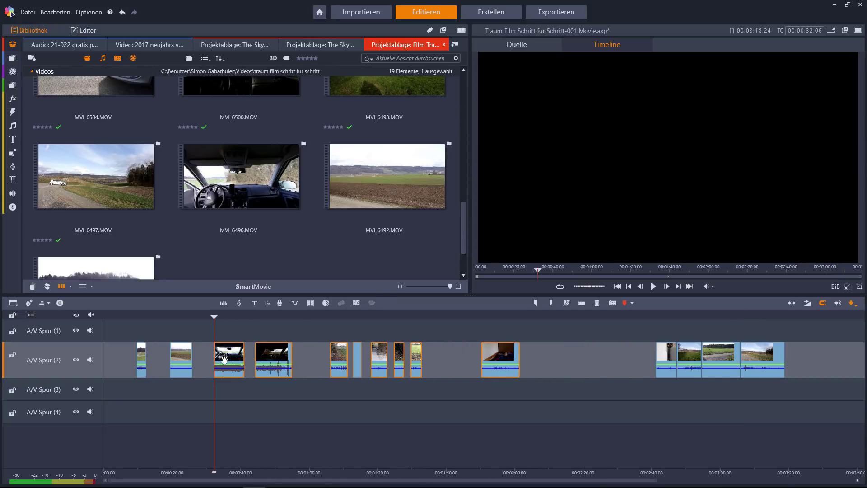
left_click_drag(496, 356, 453, 360)
left_click_drag(596, 368, 797, 348)
left_click_drag(667, 355, 532, 364)
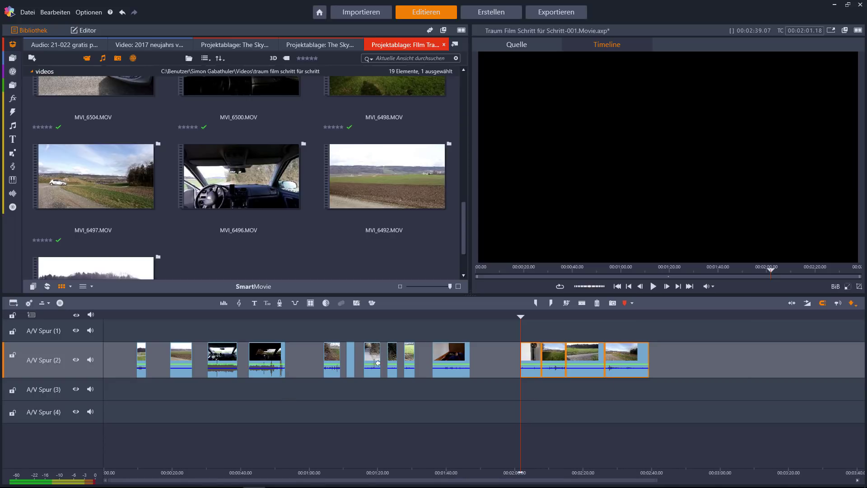
Append the clip of the person at the forest edge and then the ploughed-field clip to the sequence.
left_click(370, 318)
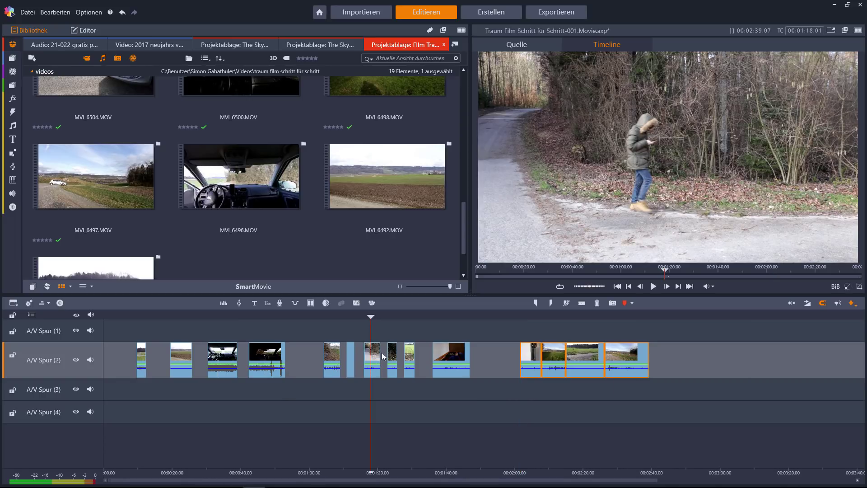
left_click_drag(374, 360, 658, 355)
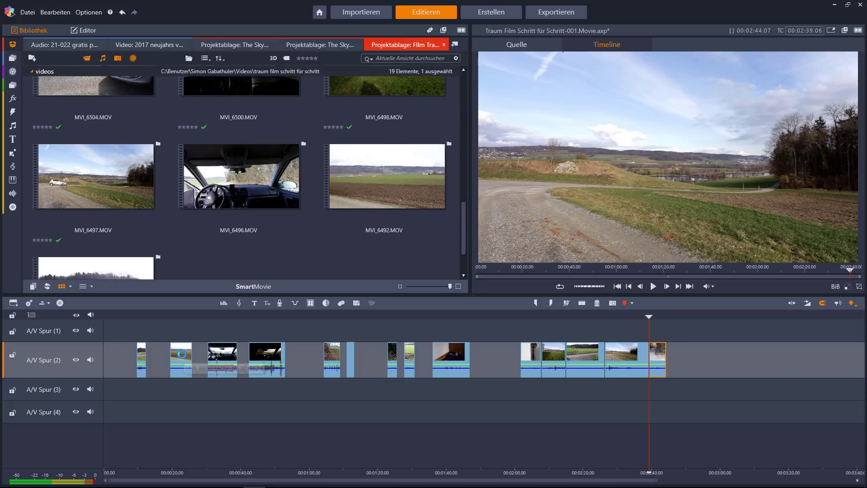
left_click_drag(181, 354, 482, 329)
left_click_drag(673, 354, 676, 356)
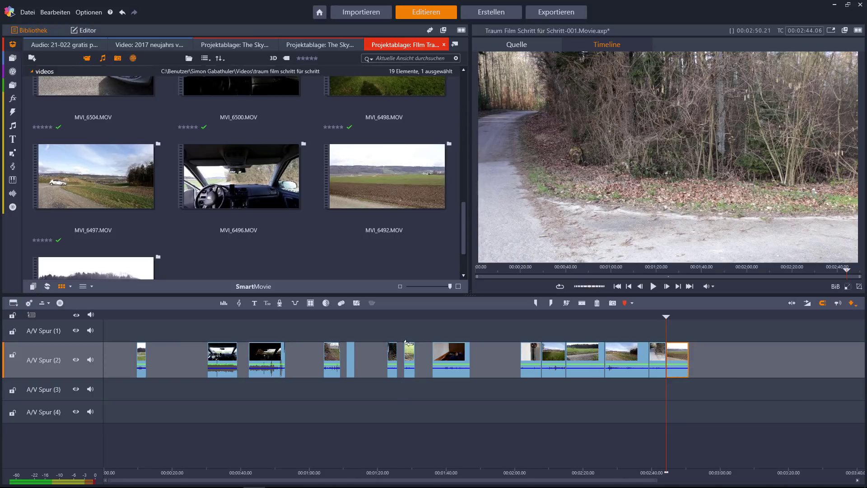
left_click(388, 316)
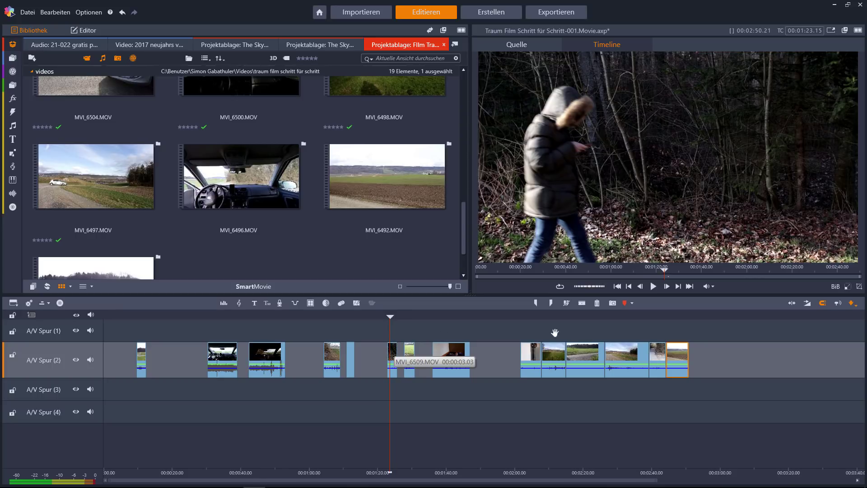
key("Delete")
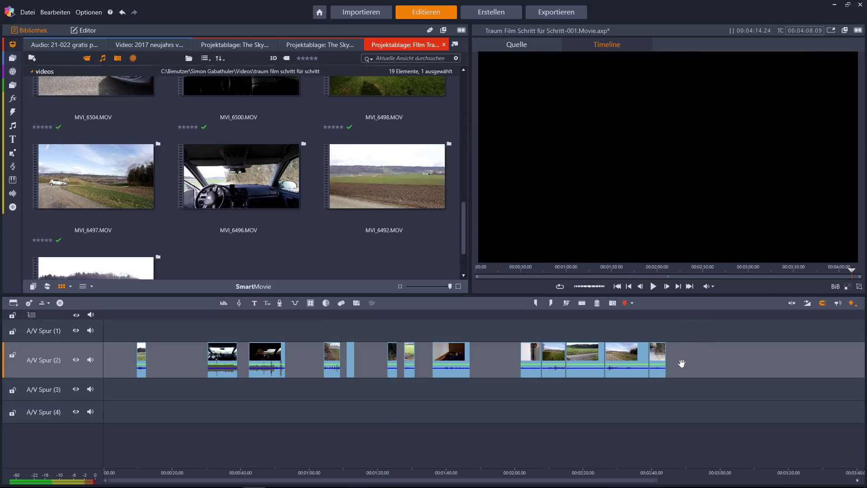
key("ctrl+z")
key("Delete")
key("ctrl+z")
key("ctrl+z")
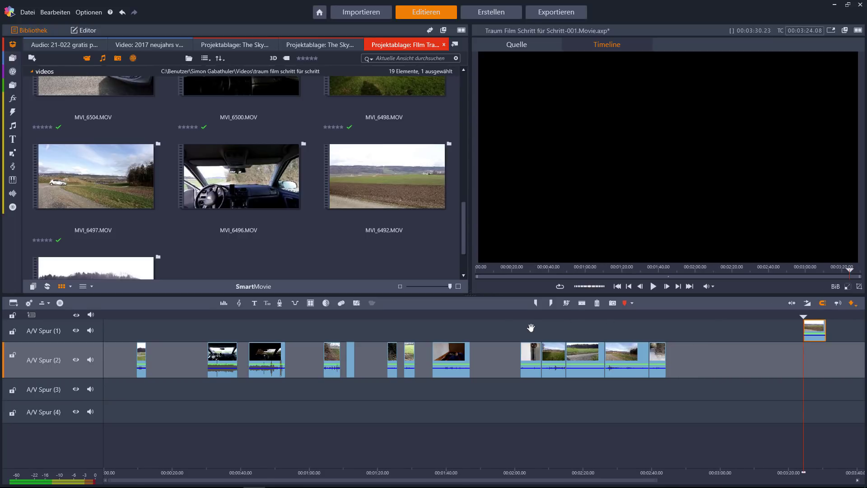
key("ctrl+z")
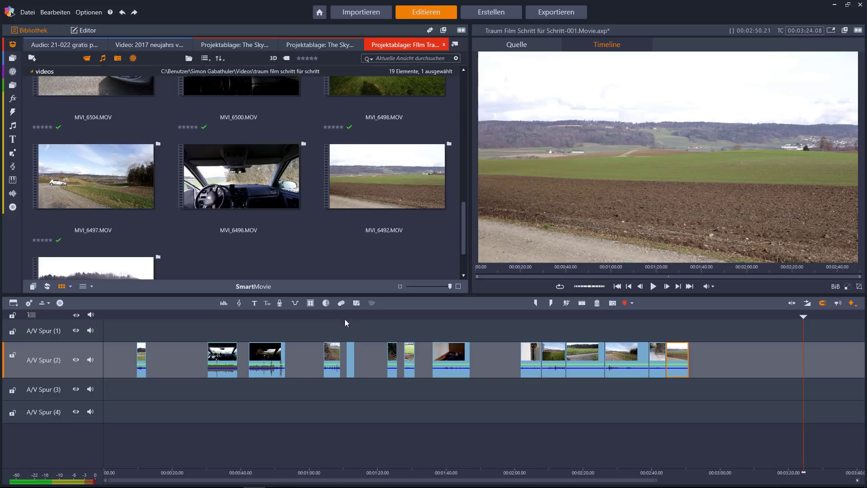
Append the dark forest clip MVI_6509.MOV and then the driving clip MVI_6496.MOV to the end of the sequence.
left_click(394, 319)
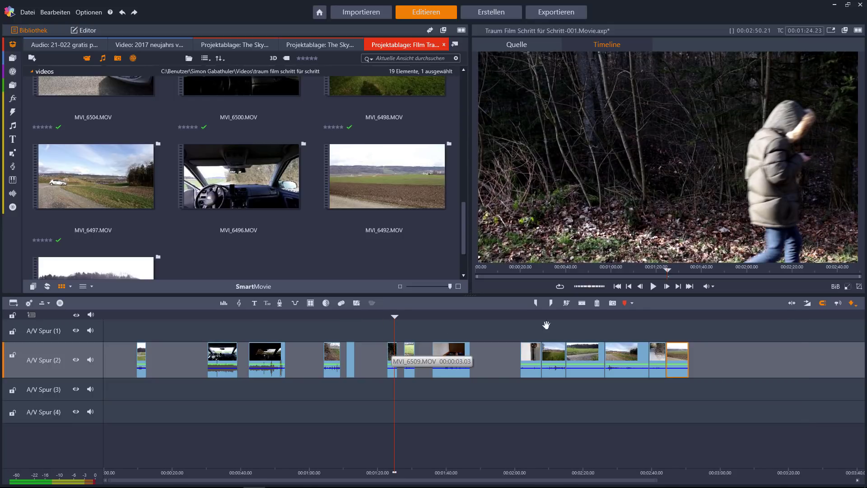
left_click_drag(687, 325, 695, 359)
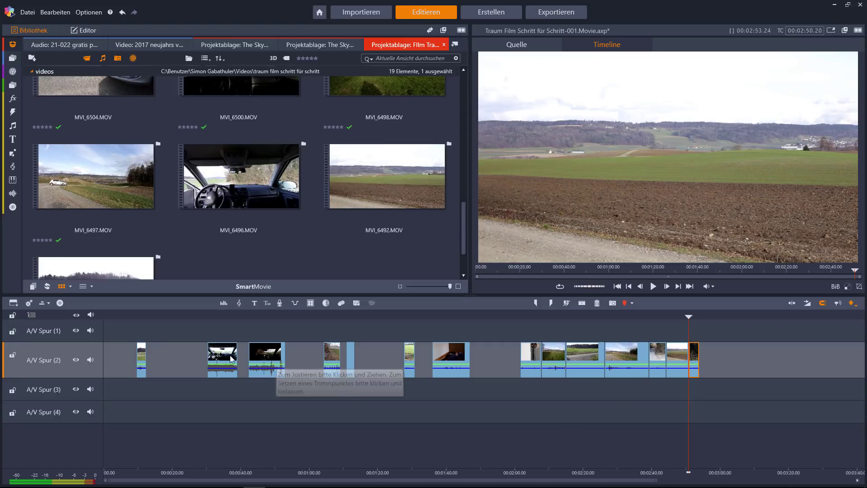
left_click_drag(222, 360, 718, 359)
left_click_drag(701, 317, 720, 316)
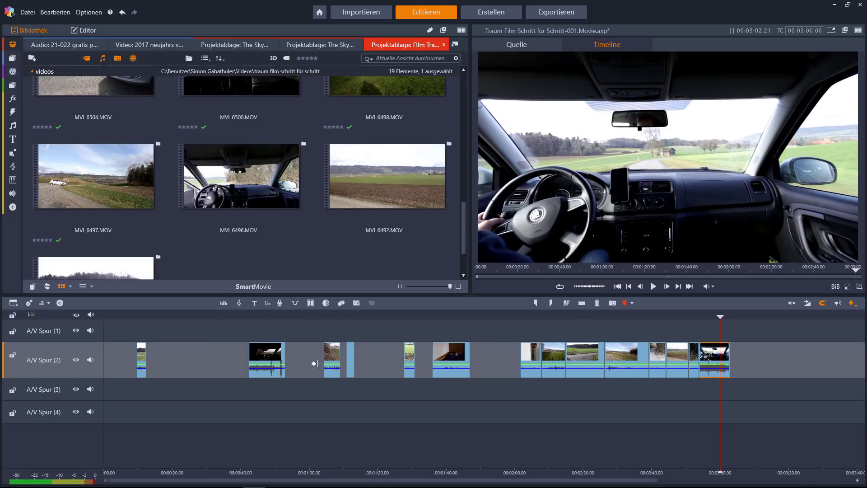
Append MVI_6491.MOV and then the meadow walking clip MVI_6511.MOV to the end of the sequence.
left_click(140, 346)
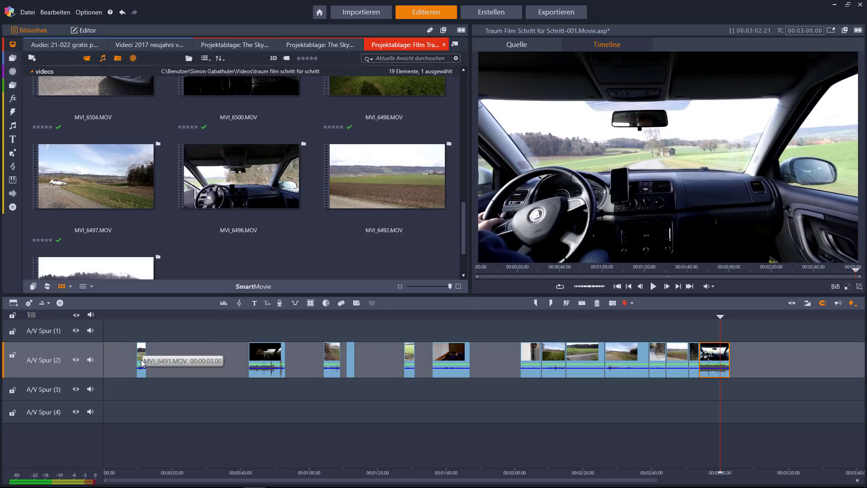
left_click_drag(741, 350, 742, 351)
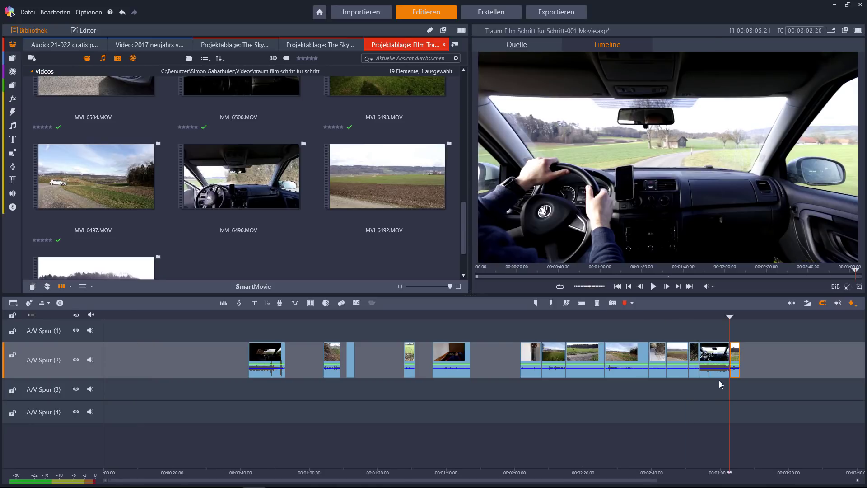
left_click(717, 360)
left_click_drag(405, 482, 443, 479)
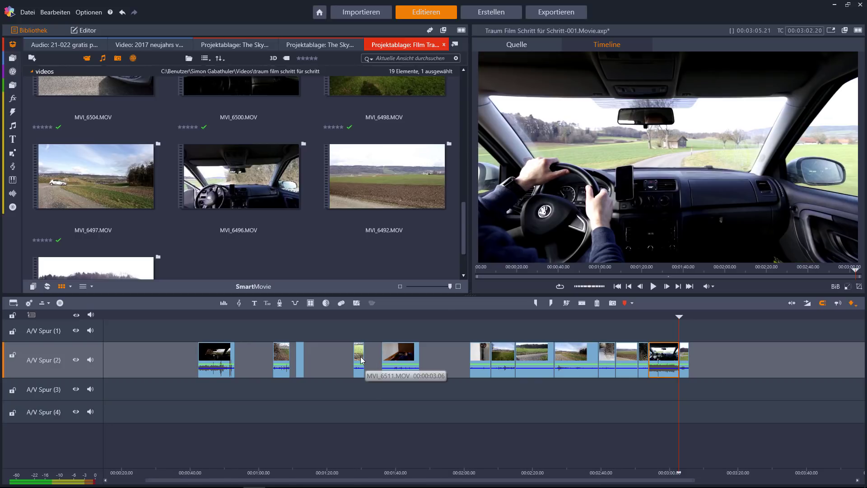
left_click_drag(361, 360, 698, 327)
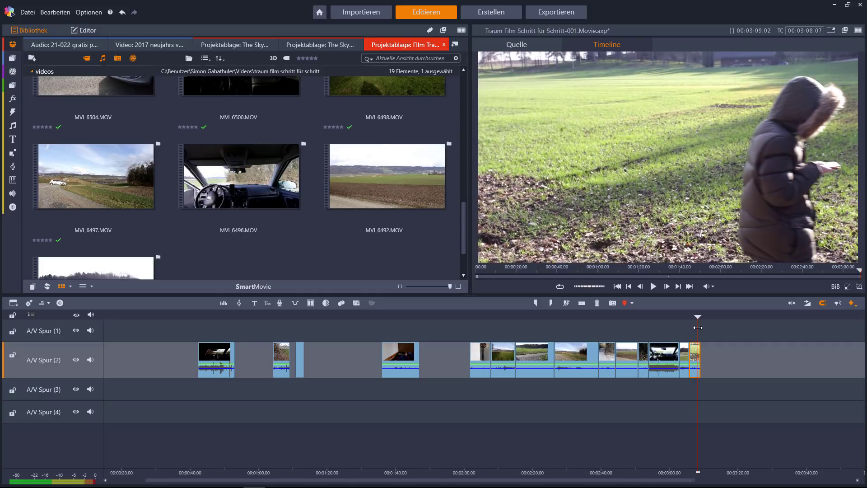
Review the driving clip in the sequence and park the other, darker car-interior clip at about 00:03:30 behind the sequence.
left_click(662, 358)
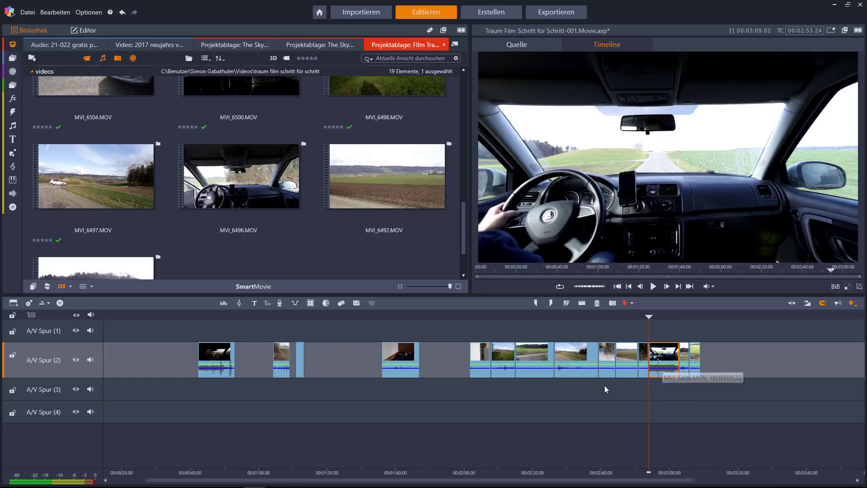
left_click_drag(194, 316, 223, 313)
left_click_drag(220, 359, 795, 358)
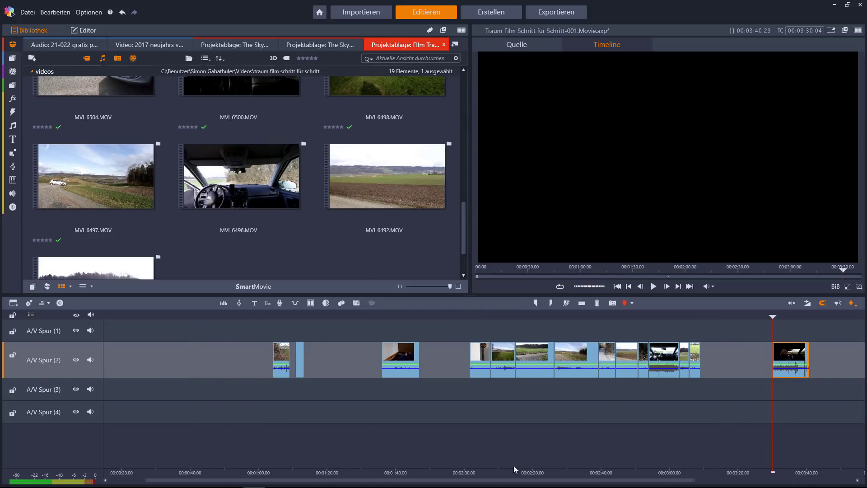
Copy the driving clip MVI_6496.MOV from the sequence and paste it at 00:00:35.12 on A/V Spur (2).
left_click_drag(475, 483, 513, 482)
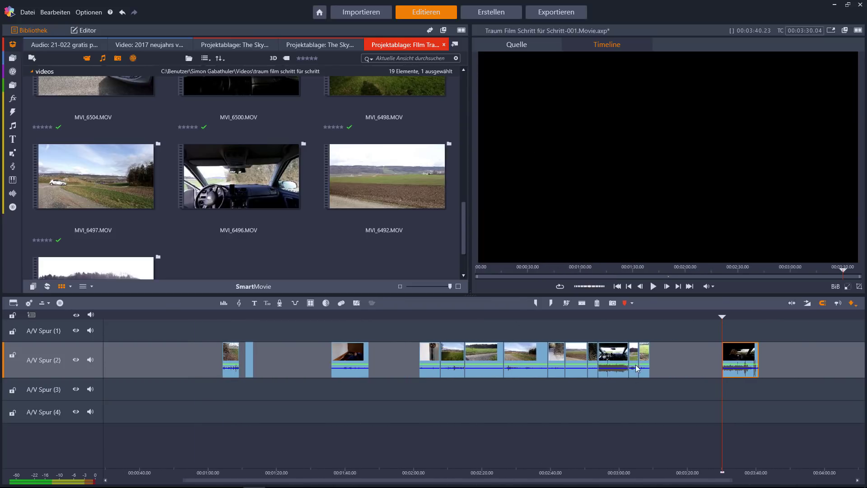
left_click(610, 316)
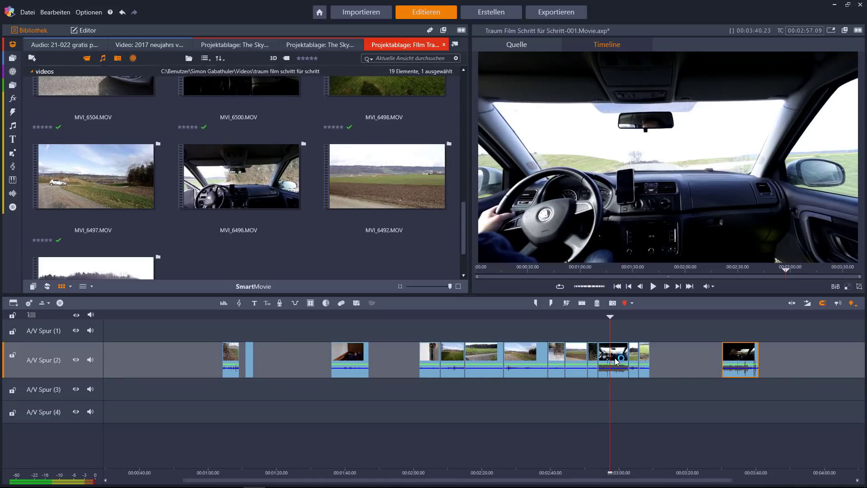
left_click(617, 361)
left_click(124, 318)
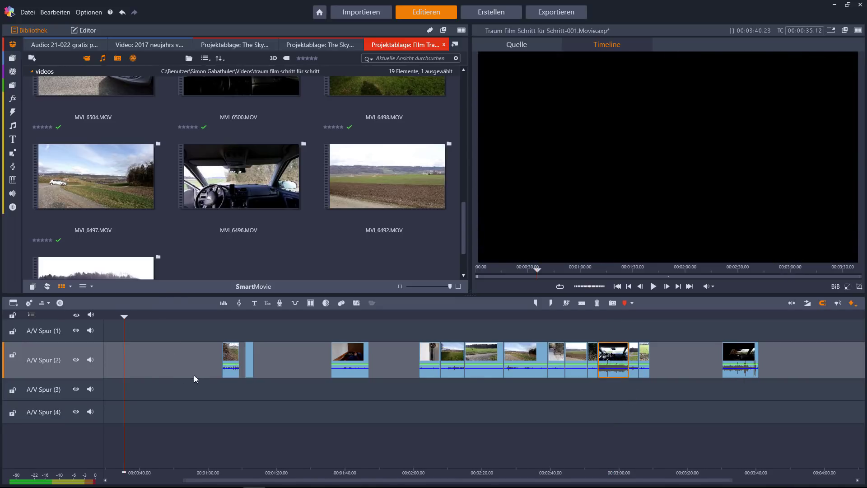
key("ctrl+v")
Extend the end of the pasted driving clip and trim its start so that about 5.5 seconds of later footage remain.
left_click_drag(153, 359, 193, 357)
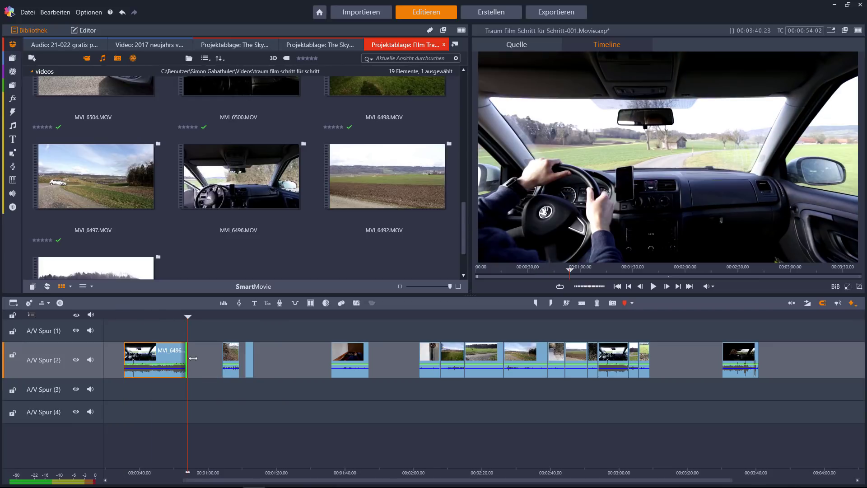
left_click_drag(124, 359, 175, 359)
left_click(187, 317)
left_click_drag(186, 317, 191, 318)
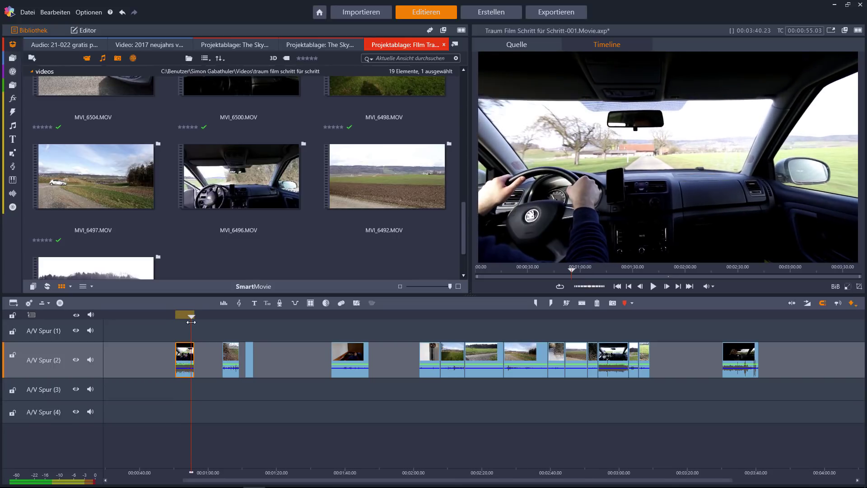
Append the trimmed driving clip copy and then the short clip with the trees to the end of the sequence.
left_click_drag(189, 356, 670, 353)
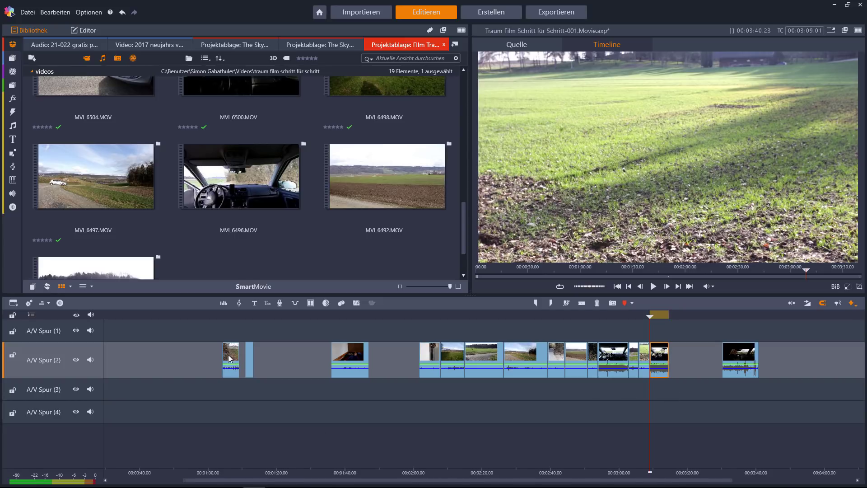
left_click_drag(231, 360, 679, 361)
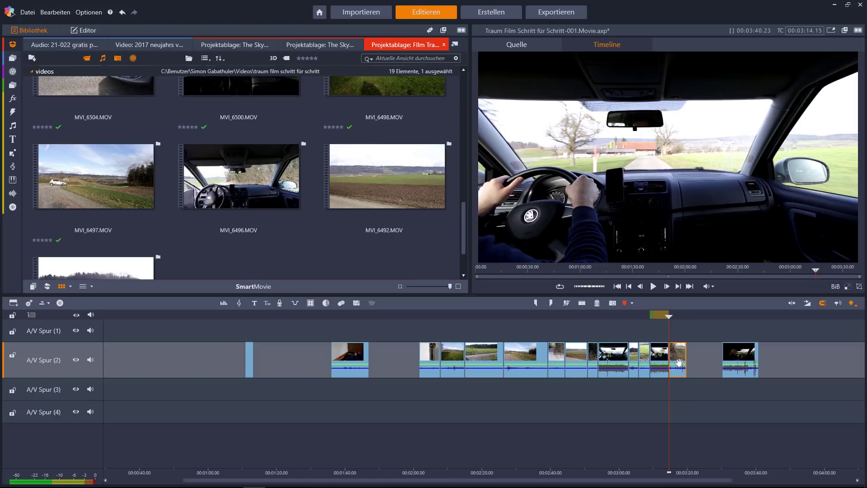
left_click_drag(669, 321, 687, 317)
Append the darker car-interior clip to the end of the sequence, directly behind the clip with the bushes.
left_click_drag(481, 483, 548, 482)
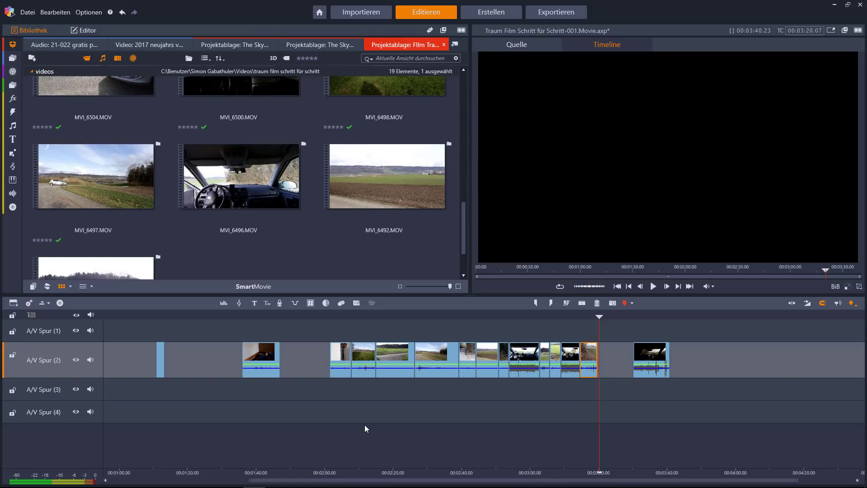
left_click(158, 316)
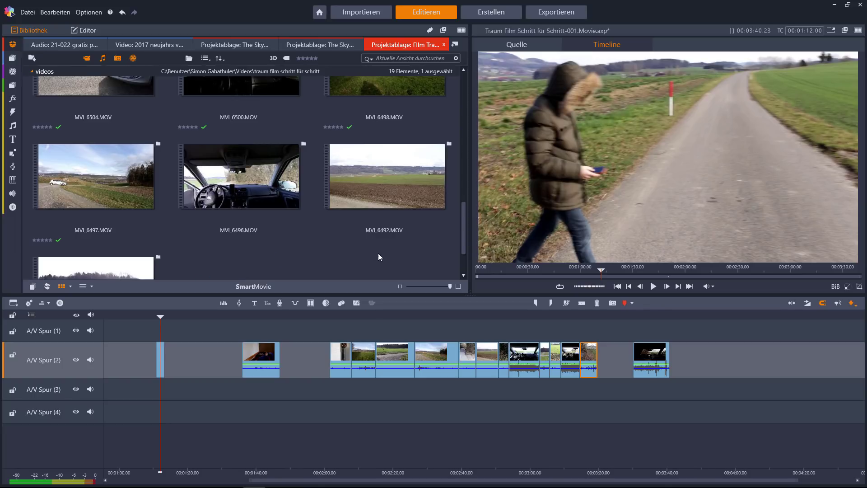
scroll(382, 254, "up", 2)
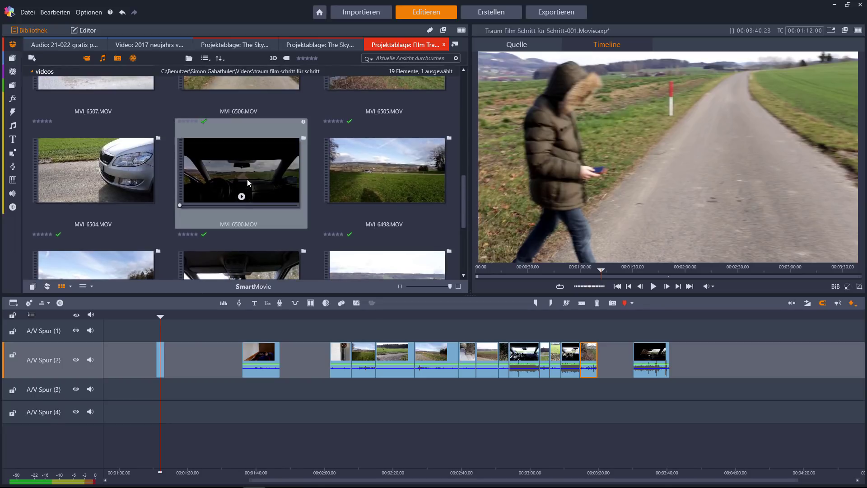
mouse_move(645, 316)
left_mouse_down()
mouse_move(658, 317)
mouse_move(580, 318)
mouse_move(659, 319)
left_mouse_up()
left_click_drag(640, 356, 625, 356)
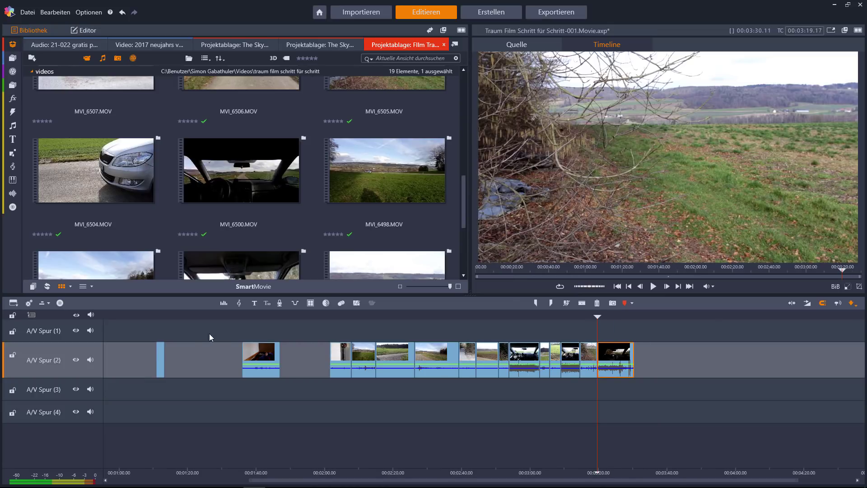
Append the short clip of the walker on the road and then the bed clip to the end of the sequence.
left_click_drag(162, 316, 166, 314)
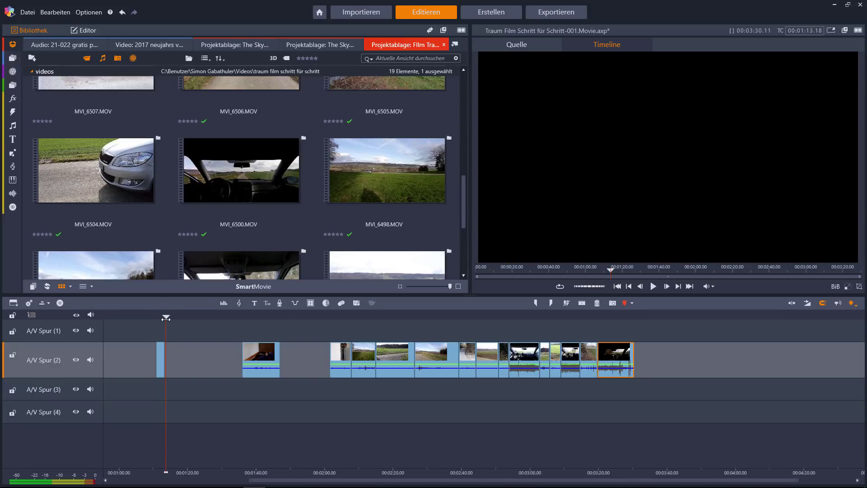
left_click_drag(158, 356, 641, 350)
left_click_drag(264, 359, 664, 348)
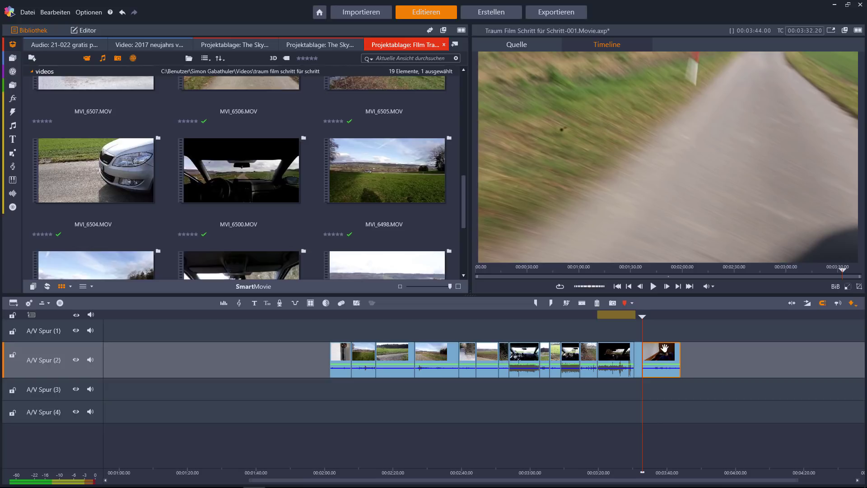
left_click_drag(639, 319, 651, 320)
Select all clips on A/V Spur (2) and move the whole sequence to the timeline start at 00:00:00.
left_click_drag(708, 361, 340, 365)
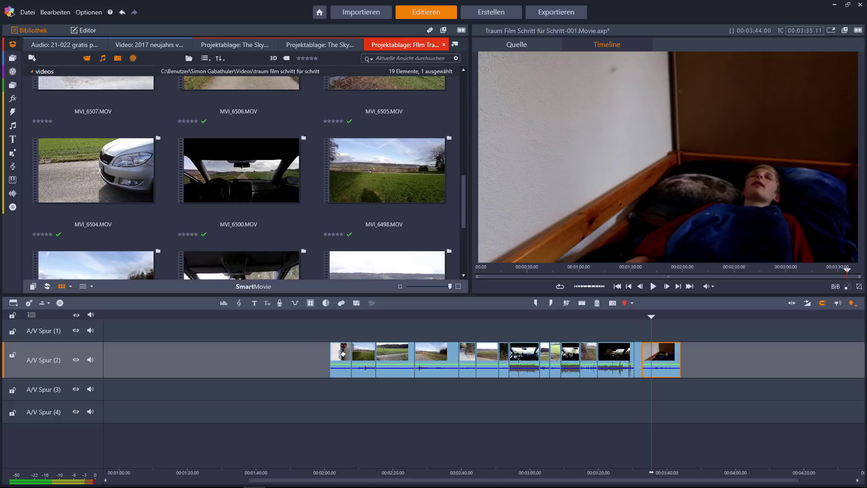
left_click_drag(173, 358, 114, 365)
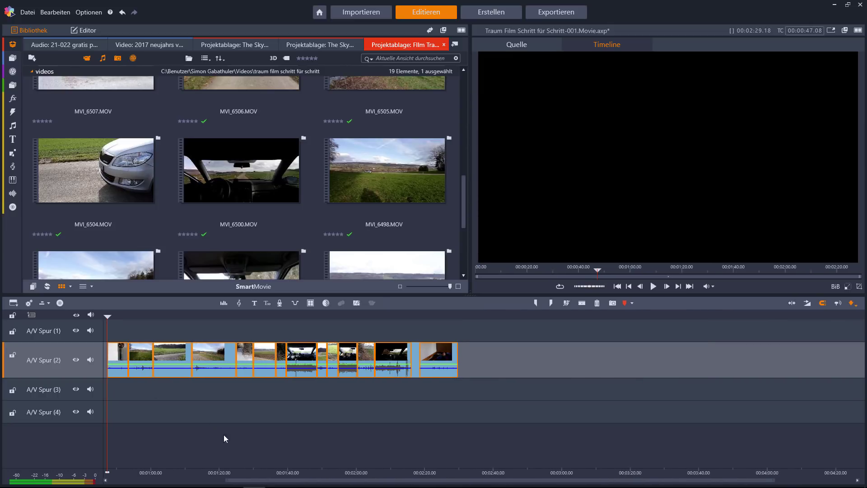
left_click_drag(251, 484, 113, 482)
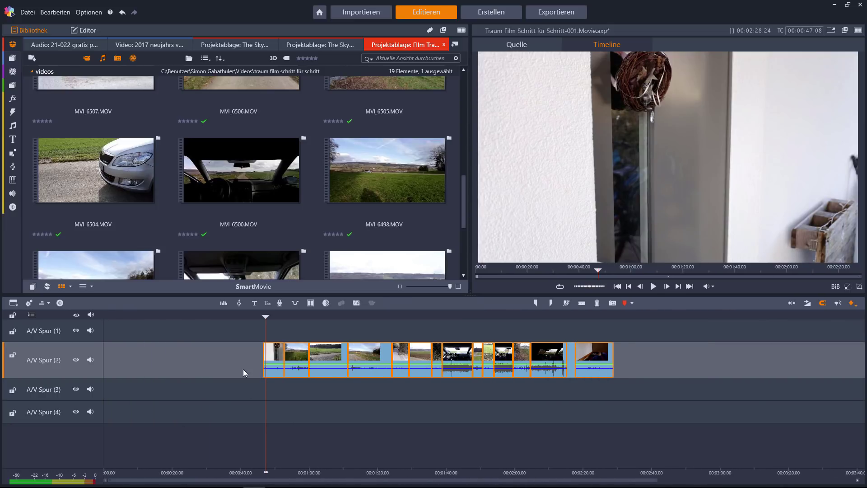
left_click_drag(217, 358, 116, 360)
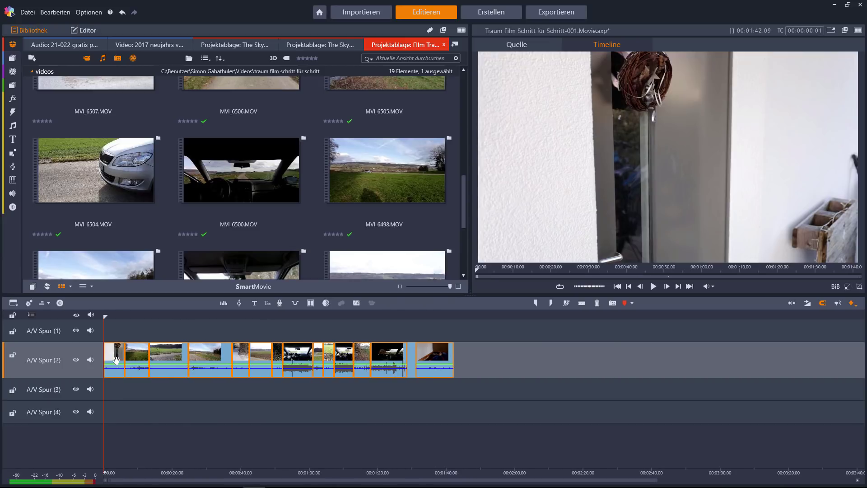
Check the end of the assembled sequence and play its first clips from the beginning.
left_click(454, 316)
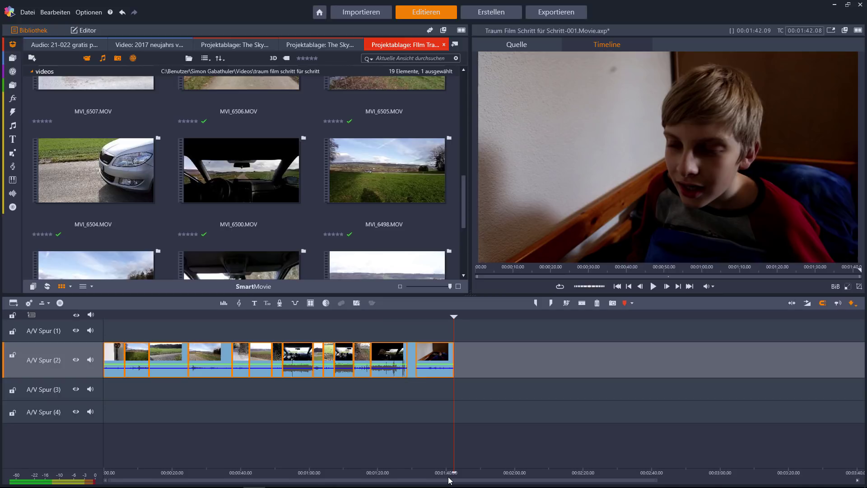
left_click(374, 315)
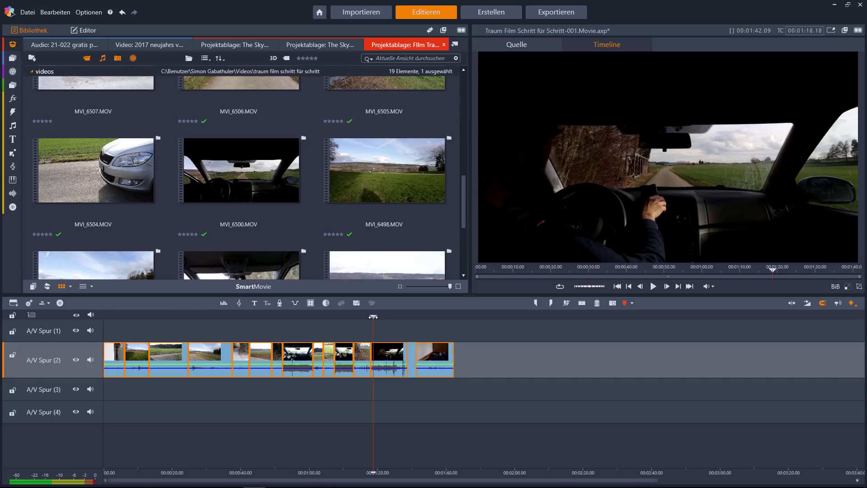
key("Home")
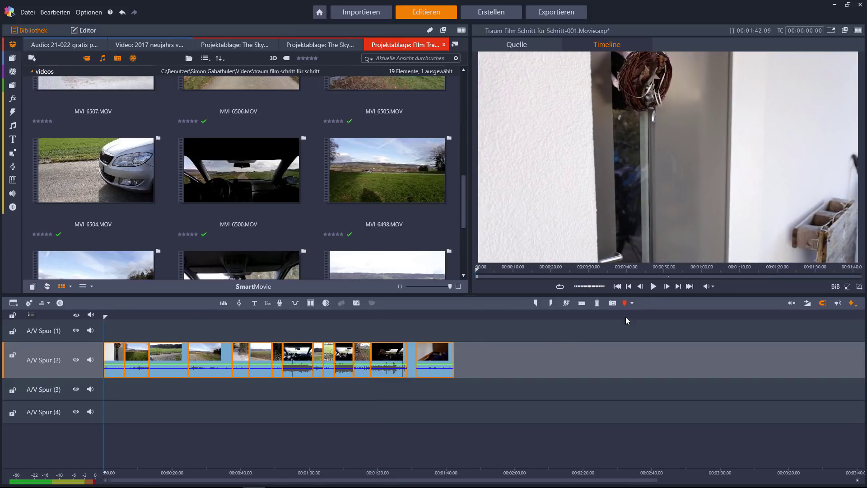
left_click(653, 286)
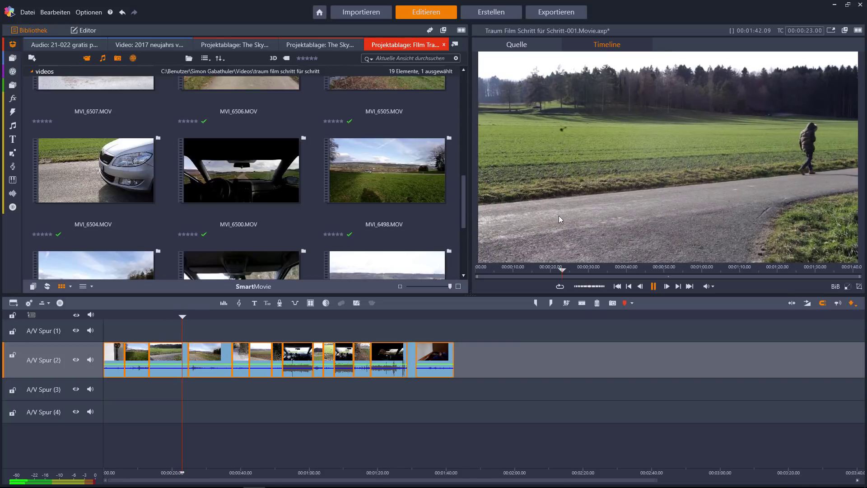
left_click(653, 286)
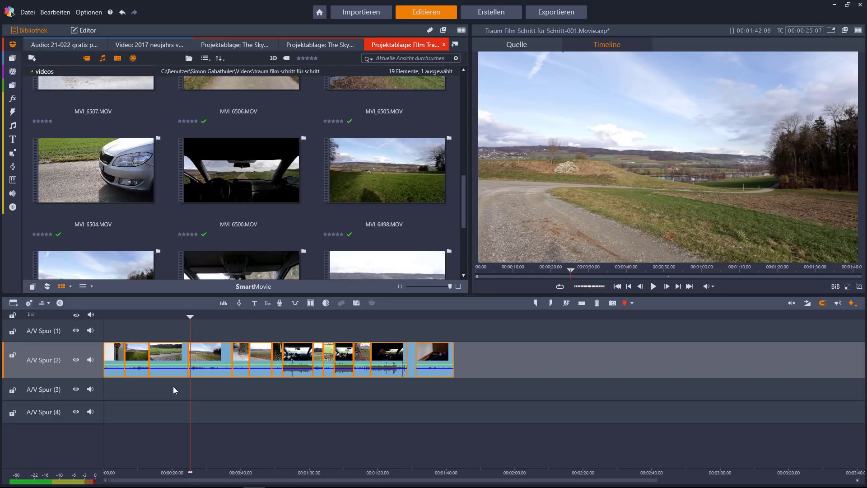
key("Home")
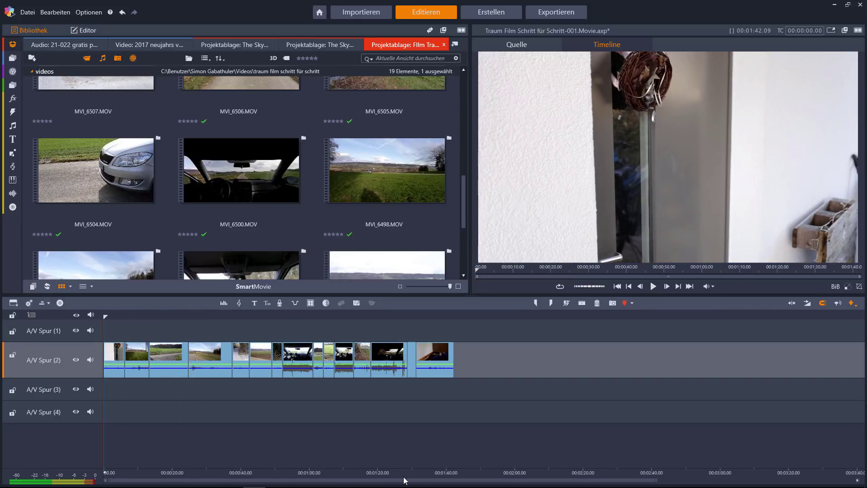
Play the opening door clip from the start up to its cut with the next clip.
left_click_drag(659, 480, 383, 483)
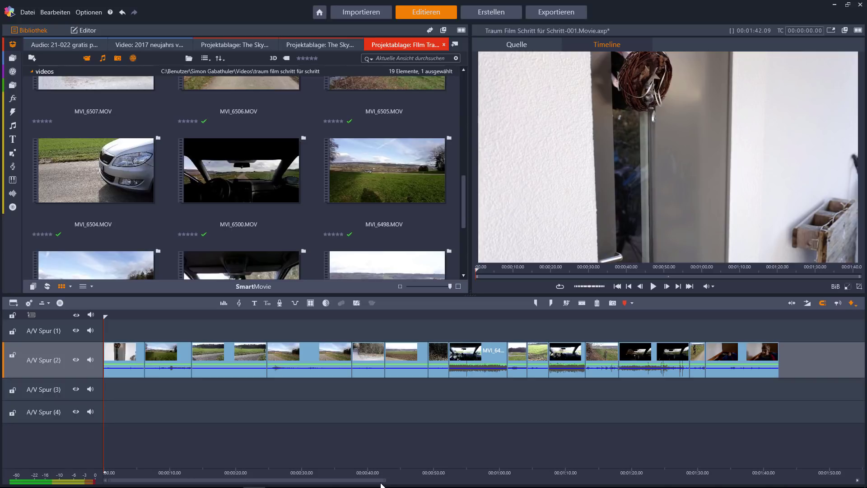
left_click_drag(379, 479, 320, 480)
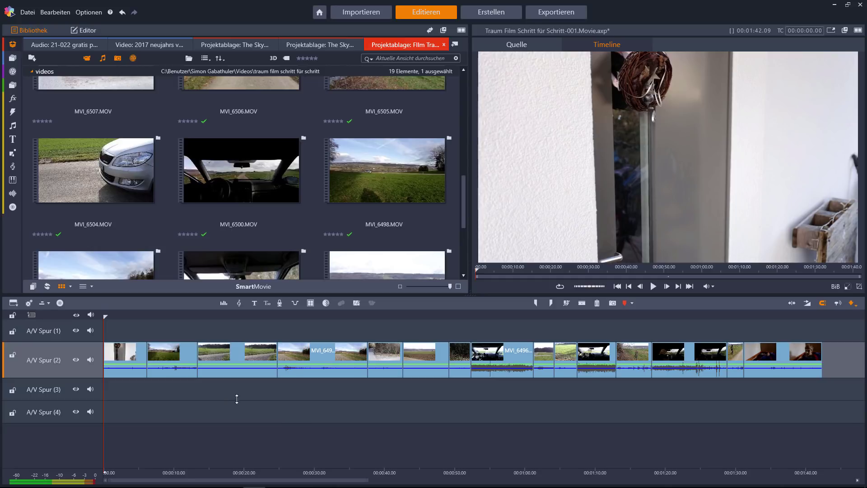
left_click_drag(105, 320, 97, 322)
key("space")
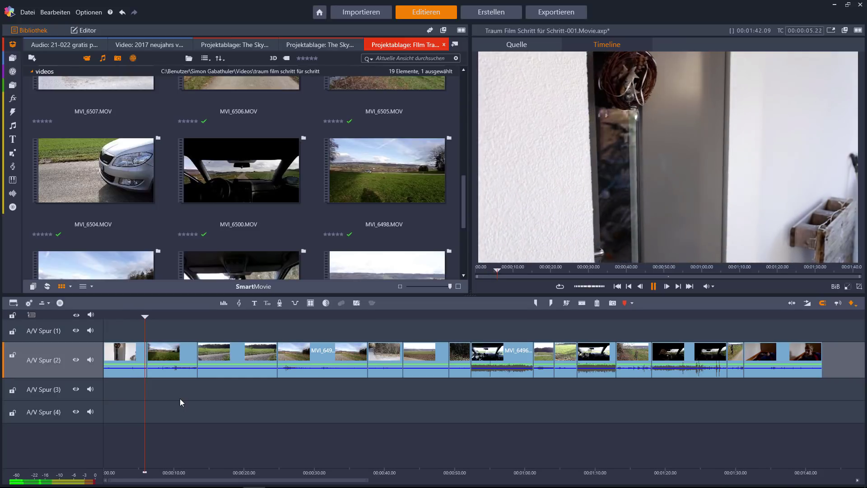
key("space")
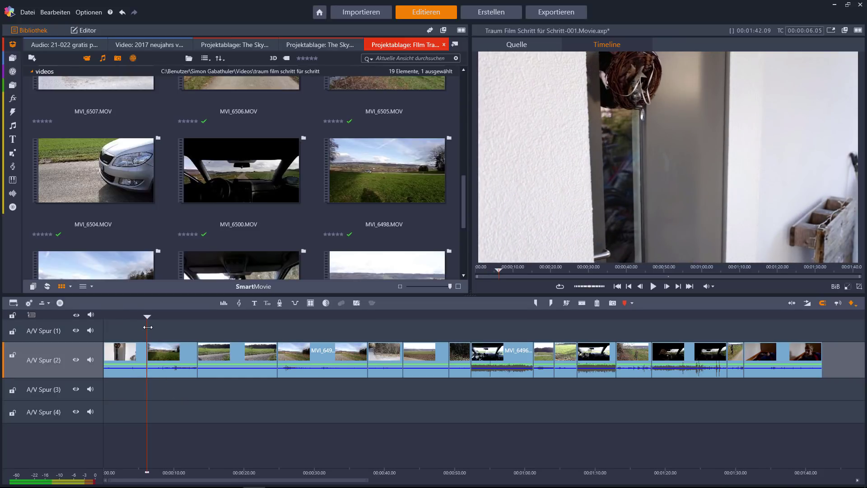
Review MVI_6498.MOV, trim about 0.8 seconds off its start and place it directly against the opening door clip.
left_click_drag(363, 482, 188, 394)
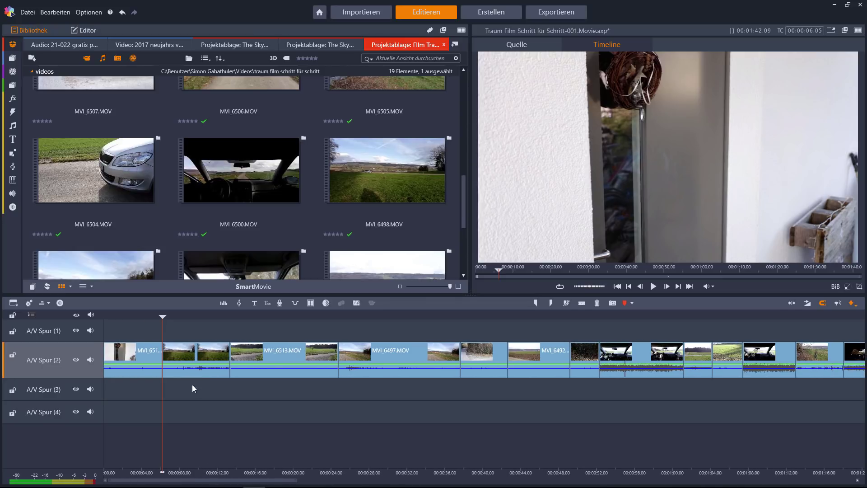
key("space")
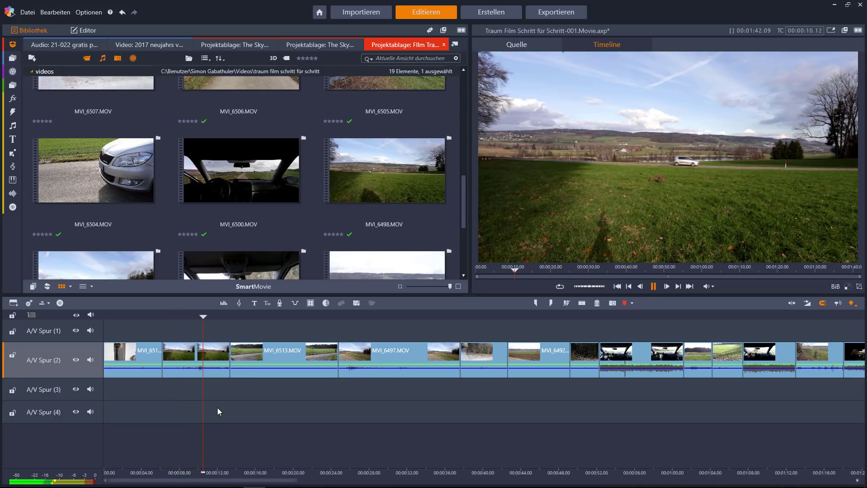
key("space")
left_click_drag(224, 315, 177, 316)
left_click(196, 357)
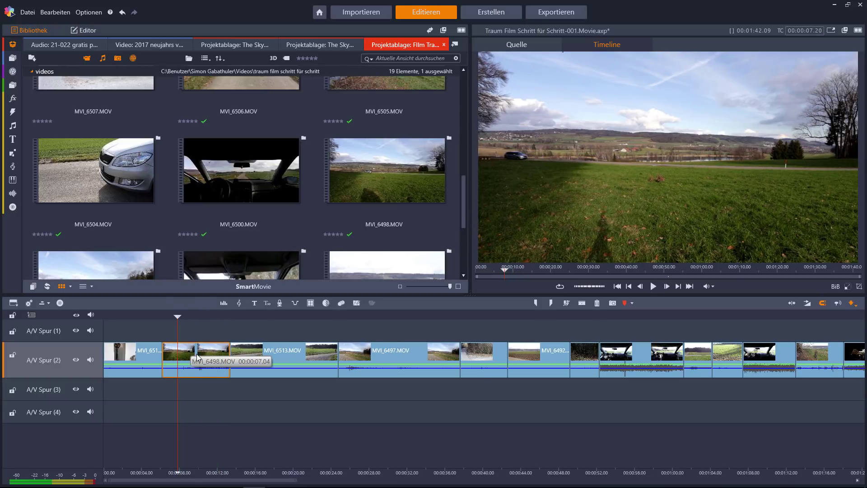
left_click_drag(170, 356, 180, 356)
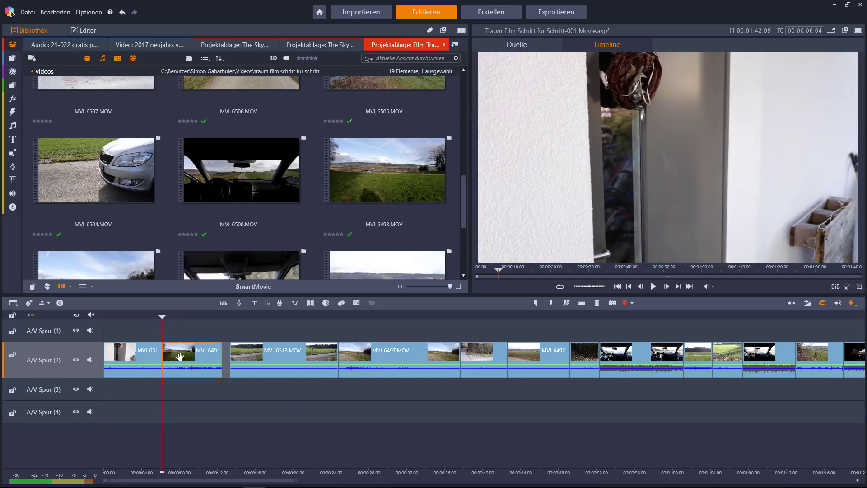
Trim the end of MVI_6498.MOV to about 00:00:11, before the car leaves the frame, and play the transition from the door clip.
key("space")
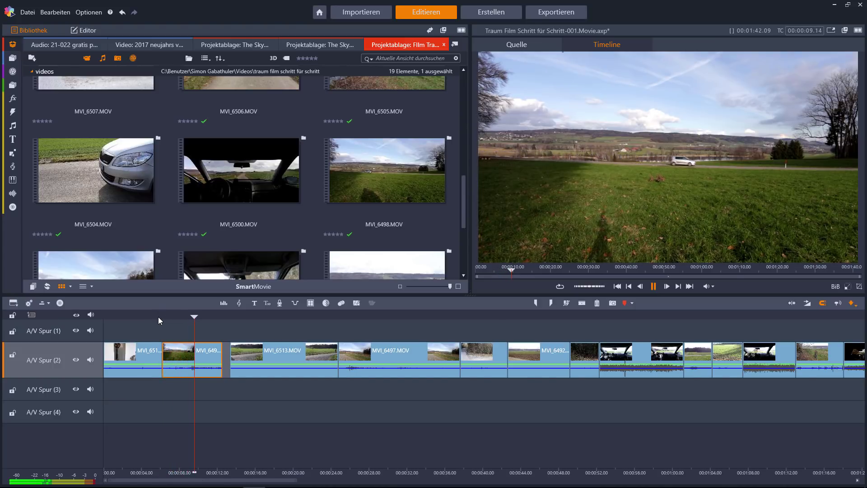
key("space")
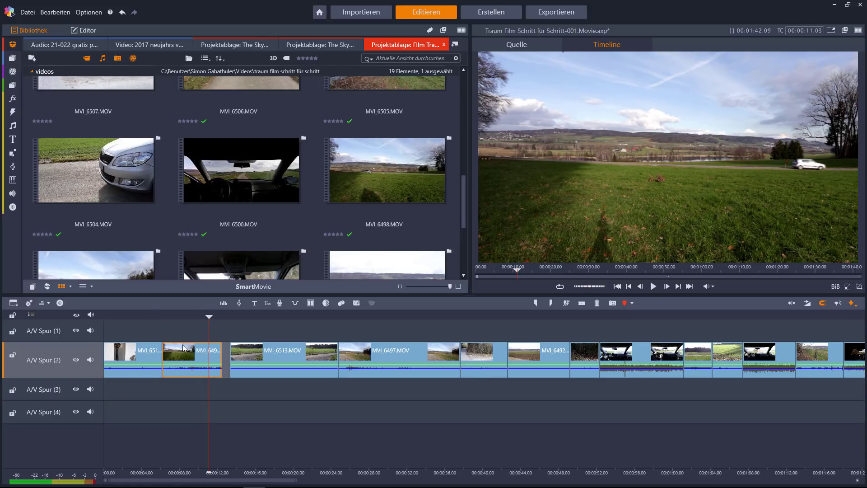
left_click_drag(220, 360, 211, 360)
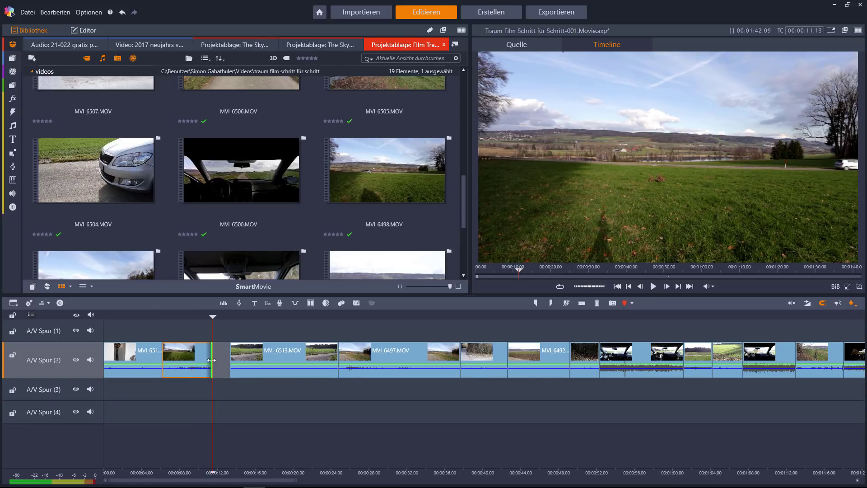
left_click(185, 355)
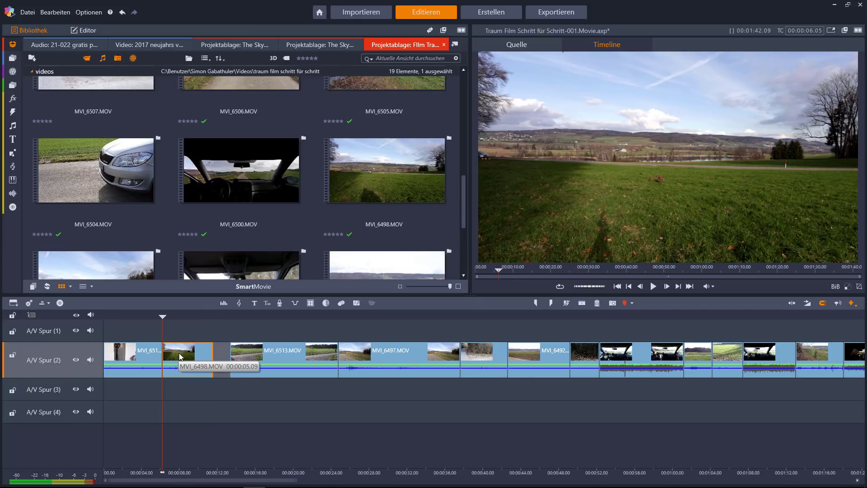
left_click_drag(212, 357, 207, 355)
left_click(138, 316)
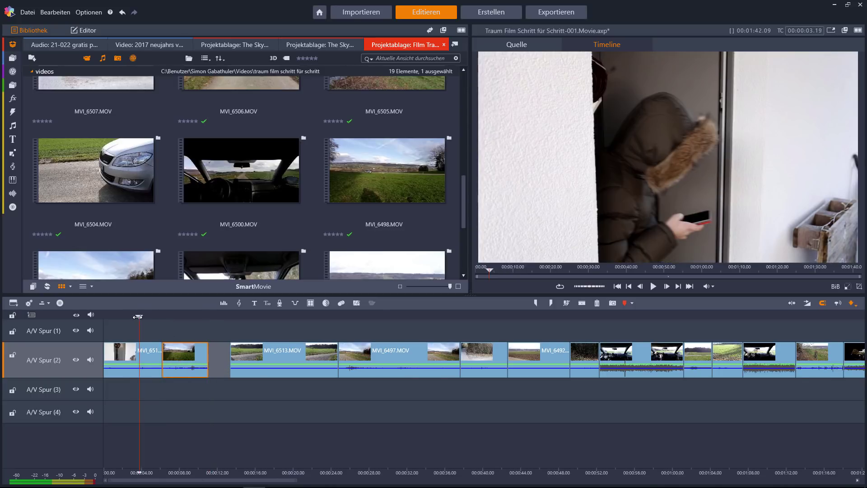
key("space")
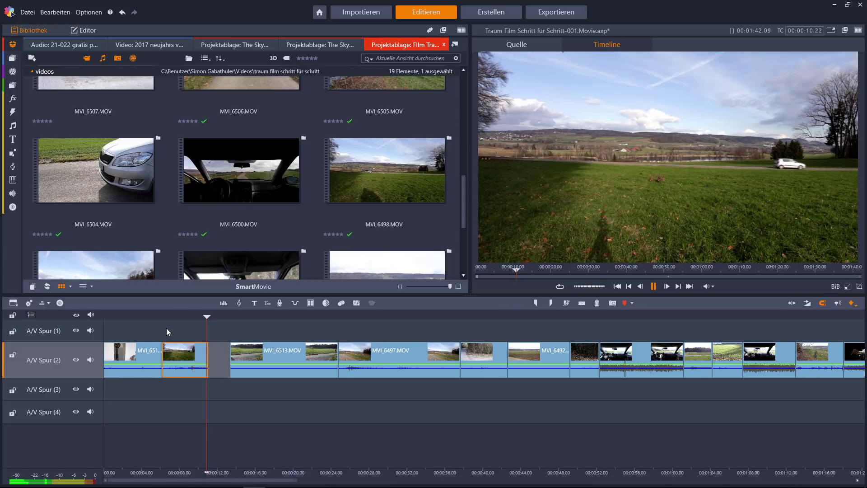
Move MVI_6513.MOV directly behind the trimmed MVI_6498.MOV and check the walker's entry at its beginning.
left_click_drag(261, 354, 247, 356)
key("space")
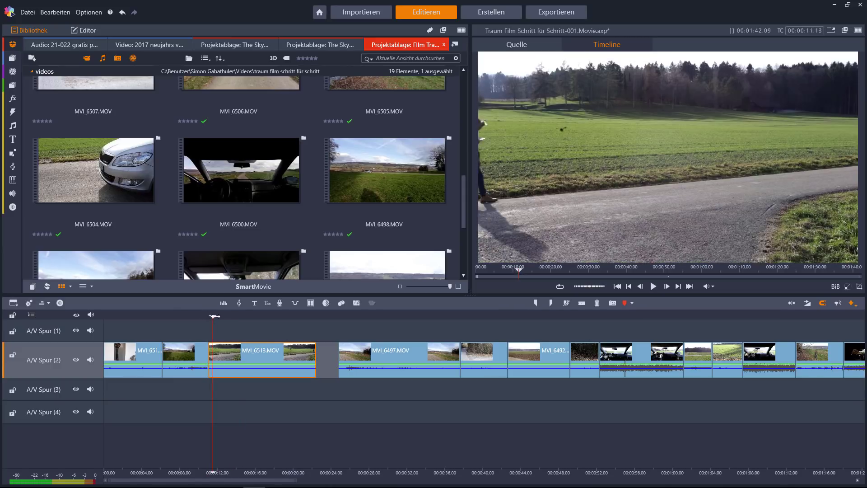
left_click_drag(212, 318, 210, 320)
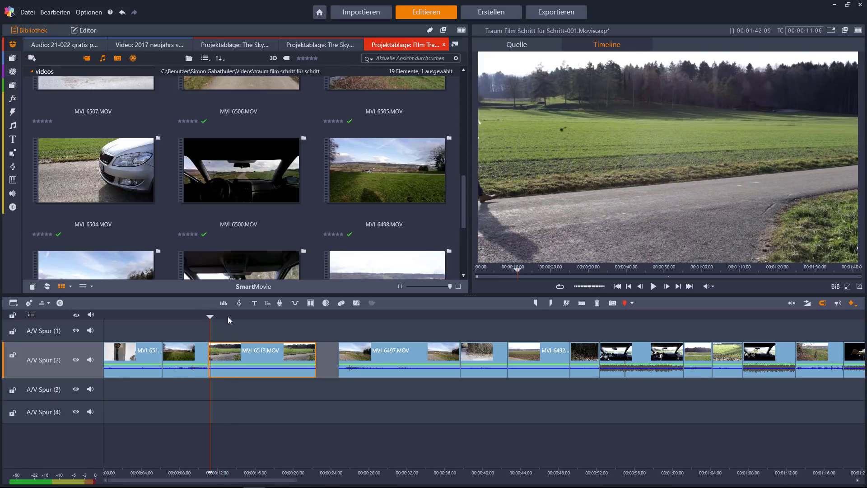
Trim about 3 seconds off the start of MVI_6513.MOV, close the gap before it and shorten its end to about 00:00:15.12.
left_click_drag(211, 316, 235, 315)
left_click_drag(215, 357, 240, 357)
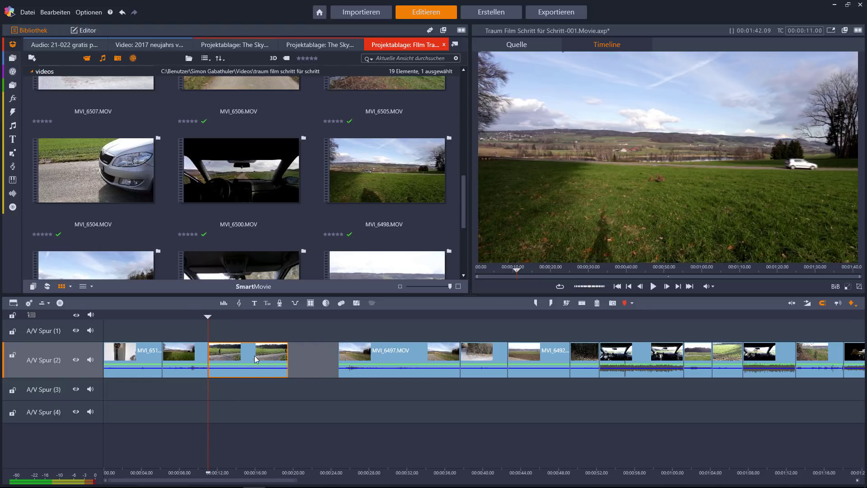
left_click_drag(280, 357, 247, 356)
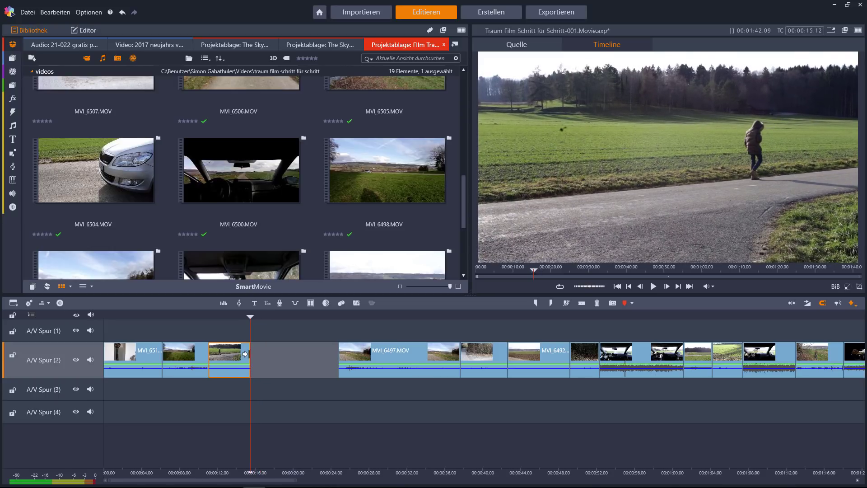
left_click(199, 355)
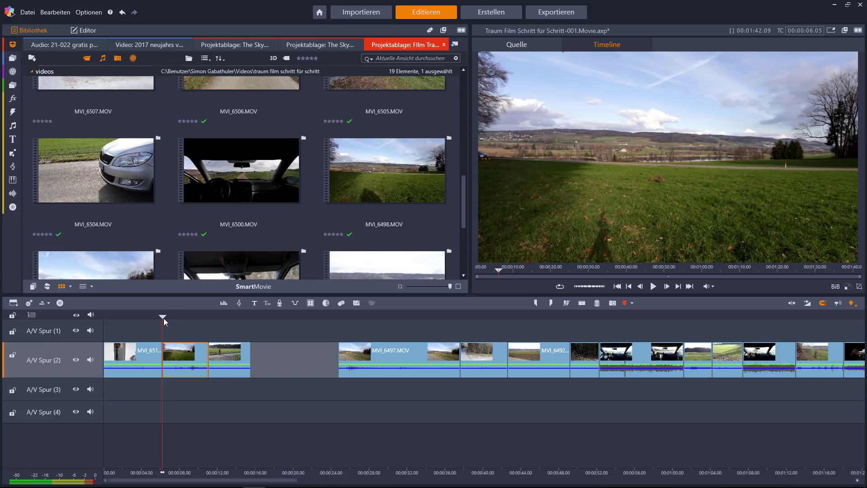
Play the sequence up to the end of MVI_6513.MOV and move MVI_6497.MOV directly behind it.
left_click_drag(164, 317, 186, 317)
key("space")
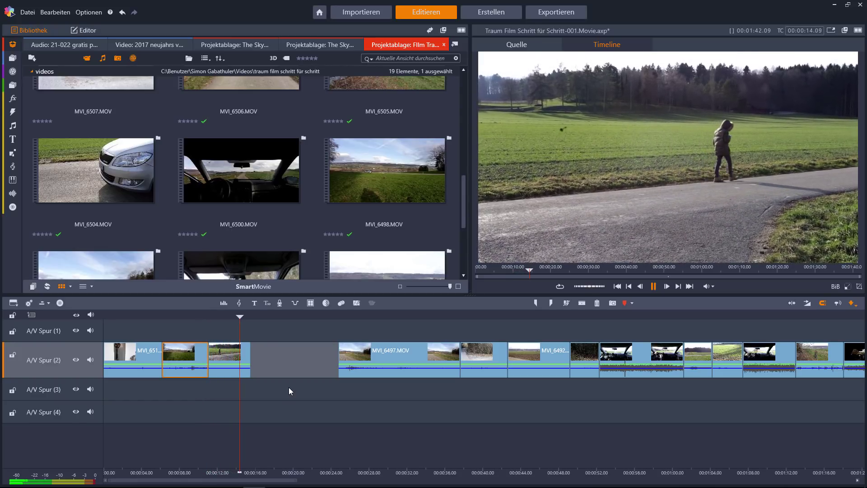
key("space")
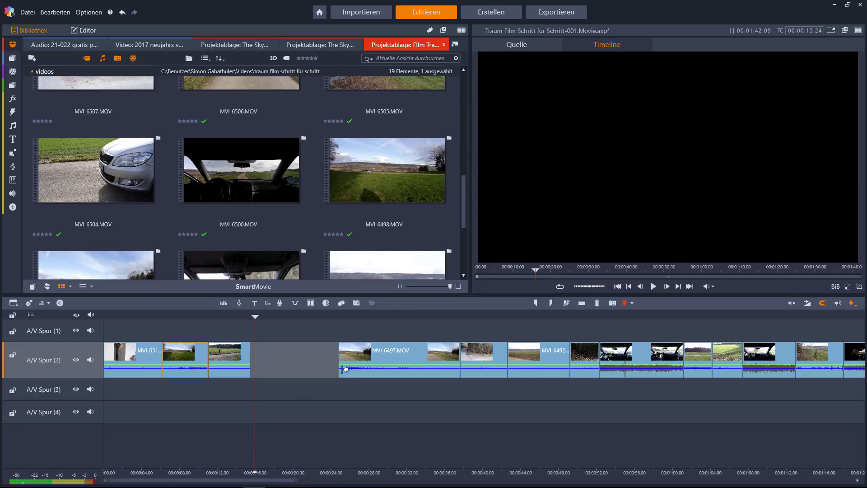
left_click_drag(275, 355, 274, 356)
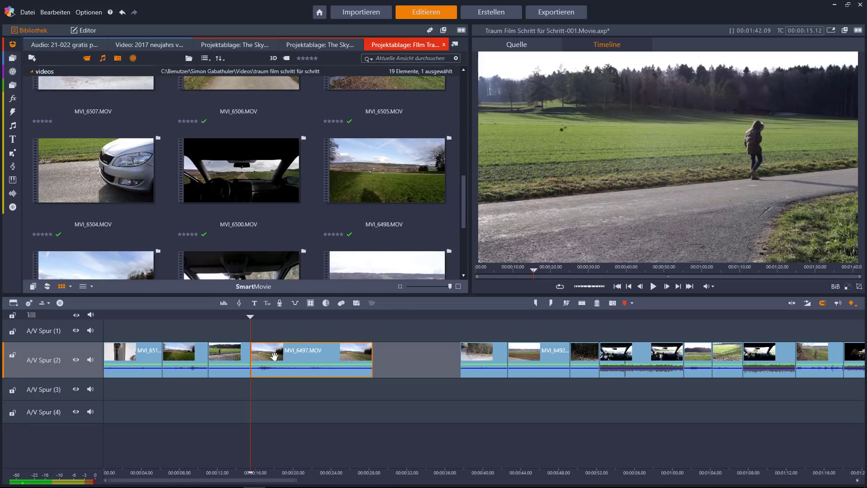
Review MVI_6497.MOV, split it at 00:00:16.20, remove the part before the split and close the gap behind MVI_6513.MOV.
key("space")
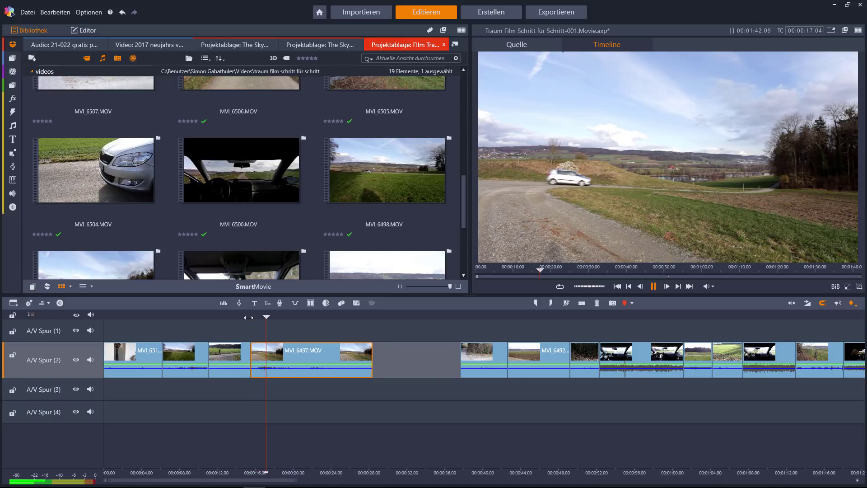
key("space")
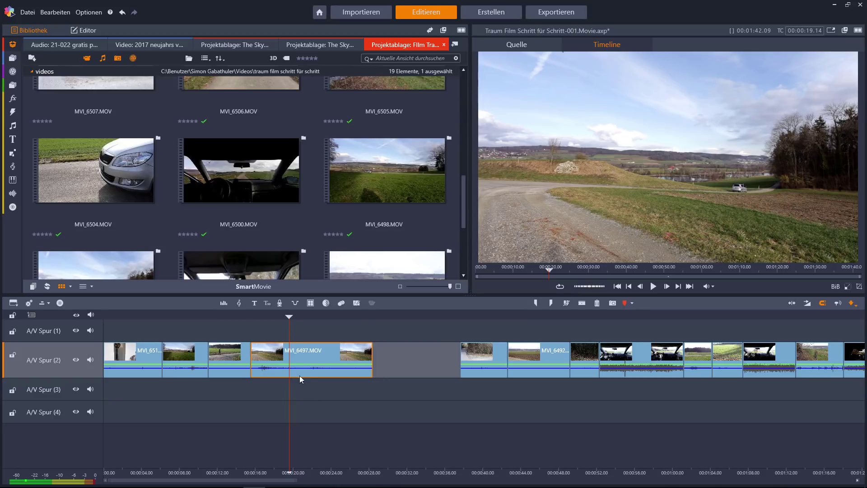
left_click_drag(290, 317, 263, 331)
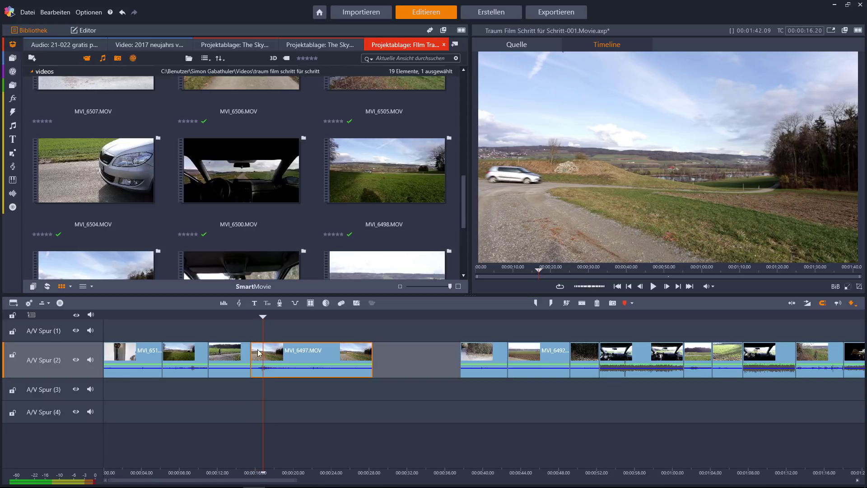
left_click(582, 306)
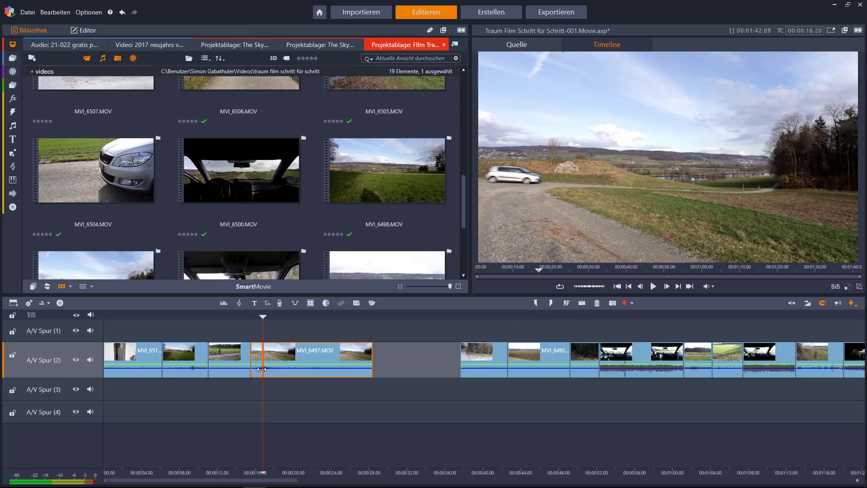
key("Delete")
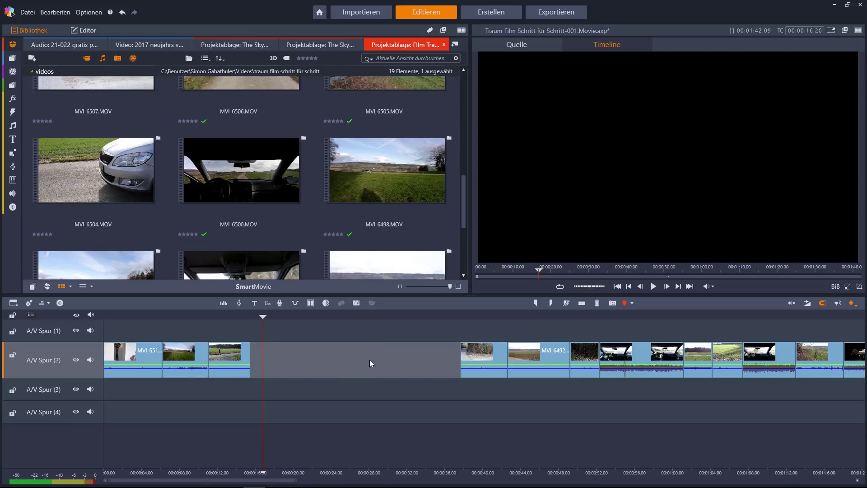
key("ctrl+z")
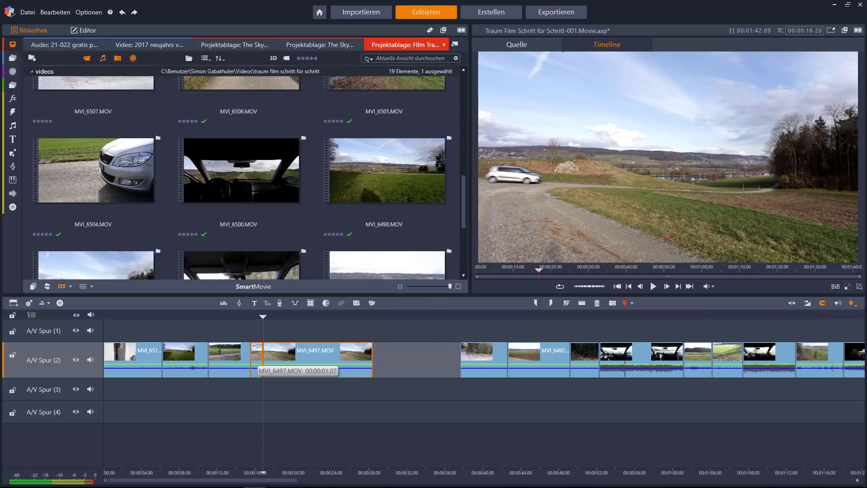
left_click(253, 380)
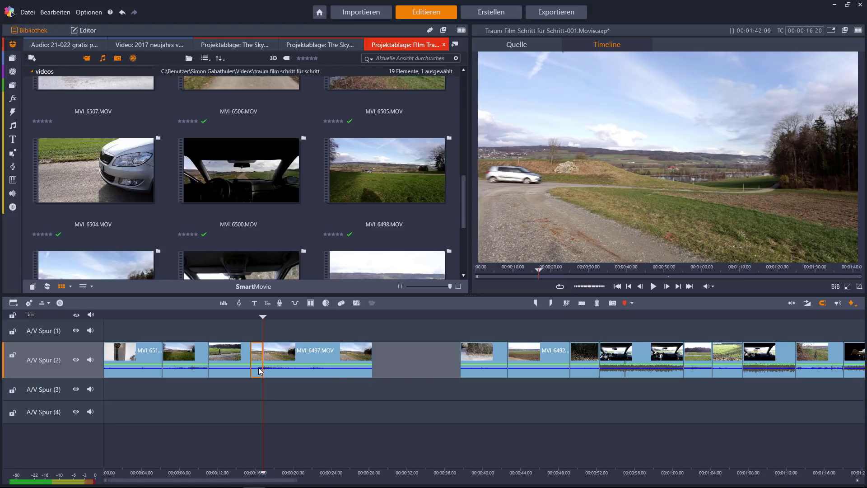
left_click_drag(291, 356, 279, 352)
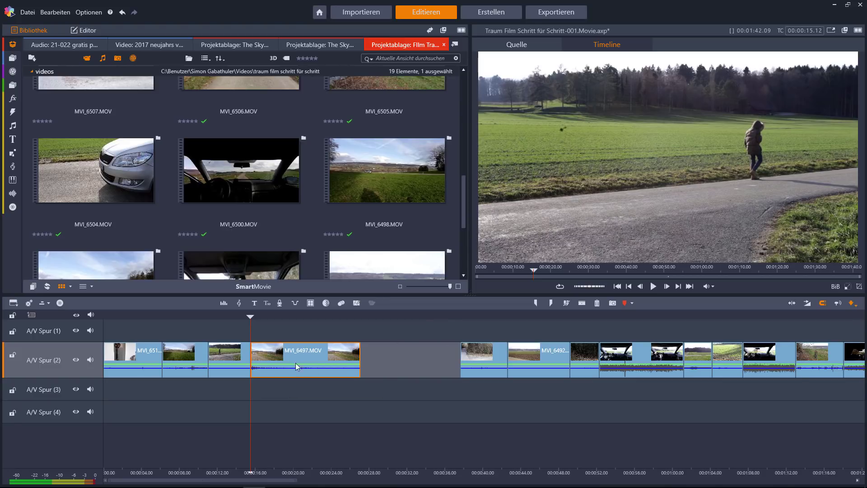
Split the trimmed MVI_6497.MOV at 00:00:18.00 and delete the part after the split.
left_click_drag(250, 317, 274, 314)
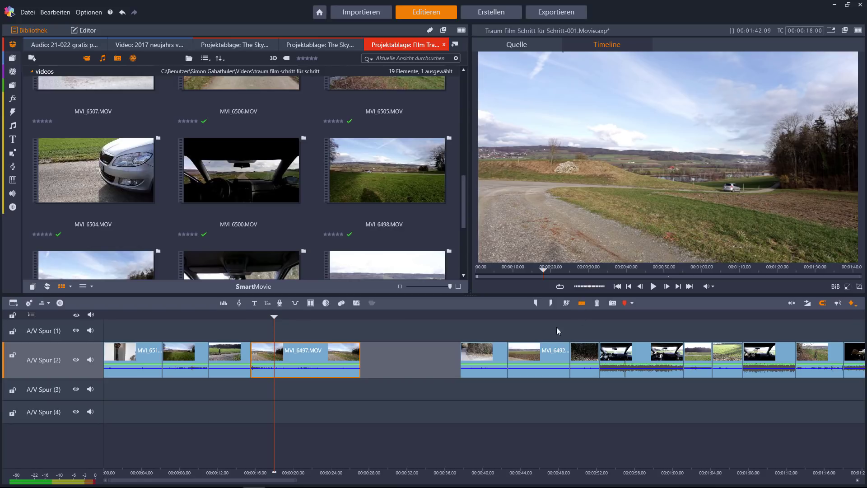
key("ctrl+i")
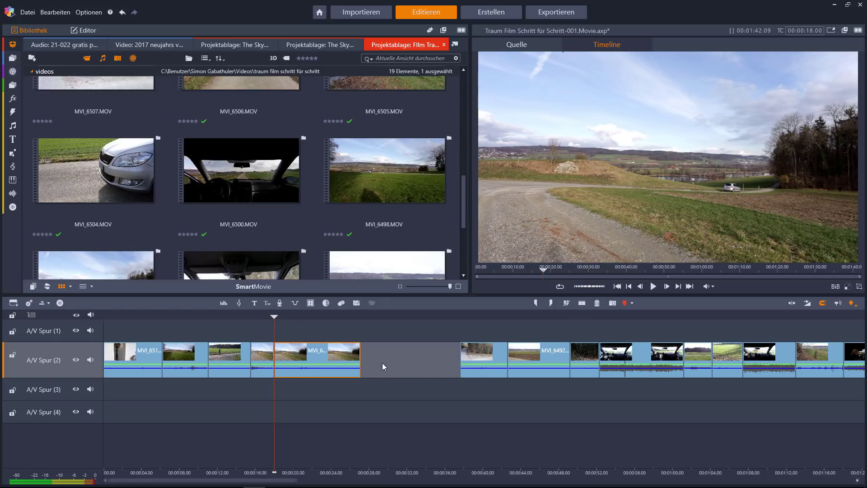
key("Delete")
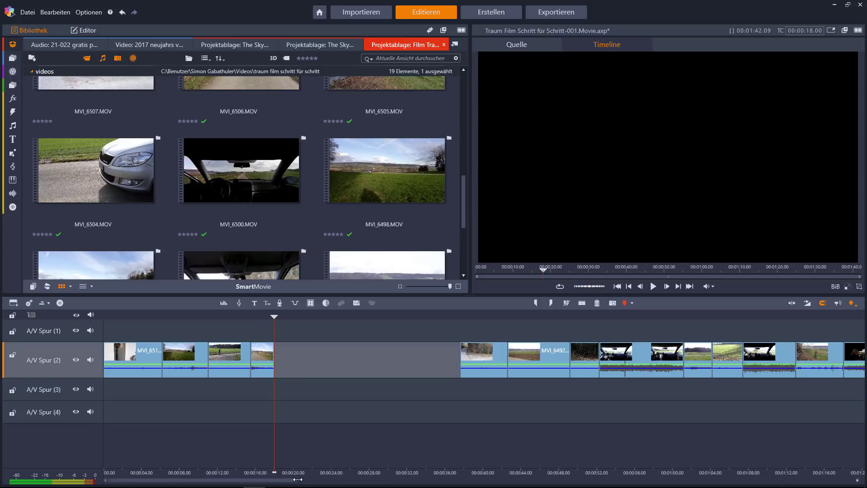
Check the end of MVI_6497.MOV and move the forest road clip MVI_6508.MOV directly behind it.
left_click_drag(296, 481, 263, 484)
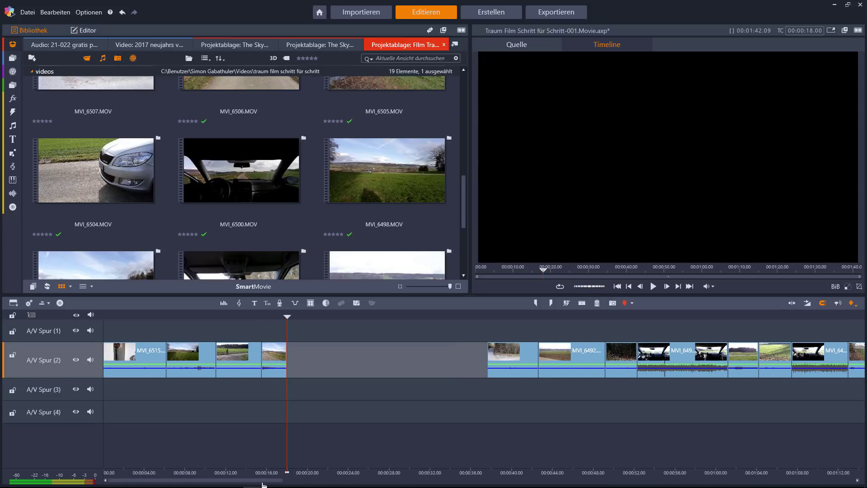
mouse_move(285, 315)
left_mouse_down()
mouse_move(258, 313)
mouse_move(277, 309)
left_mouse_up()
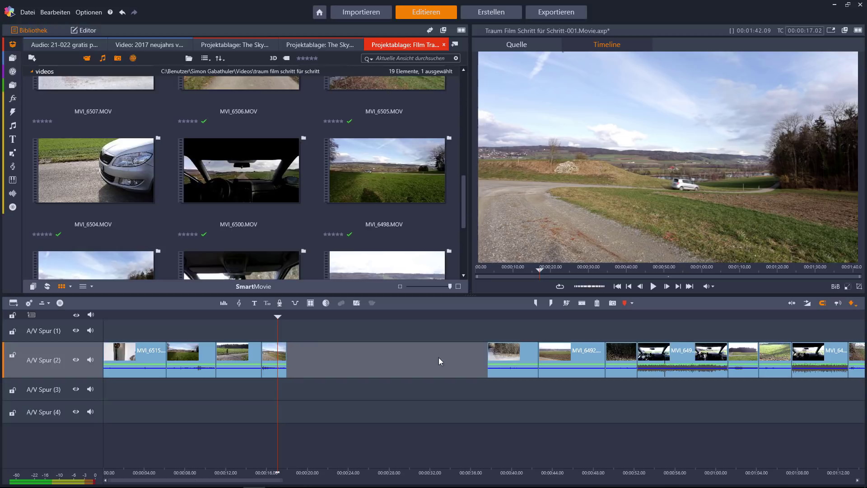
left_click_drag(511, 354, 311, 354)
left_click(276, 354)
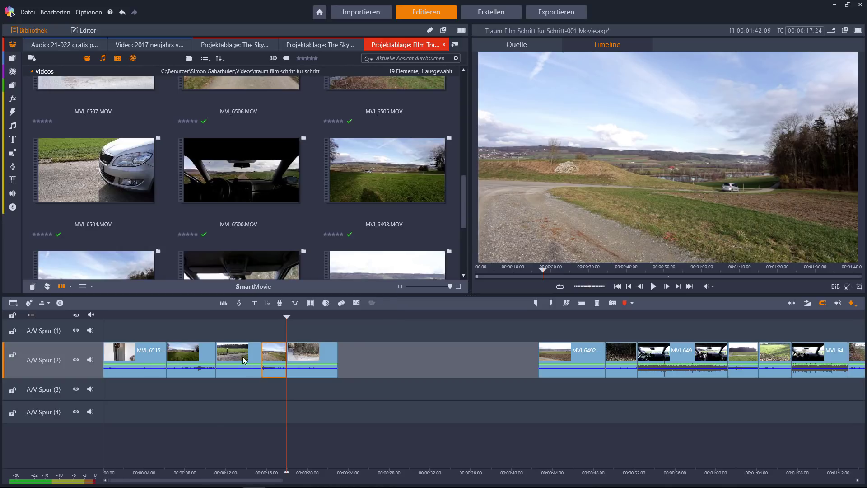
Cut 24 frames off the start of MVI_6508.MOV, close the gap and shorten its end to about 00:00:20.23.
left_click(294, 315)
mouse_move(296, 314)
left_mouse_down()
mouse_move(335, 315)
mouse_move(296, 322)
left_mouse_up()
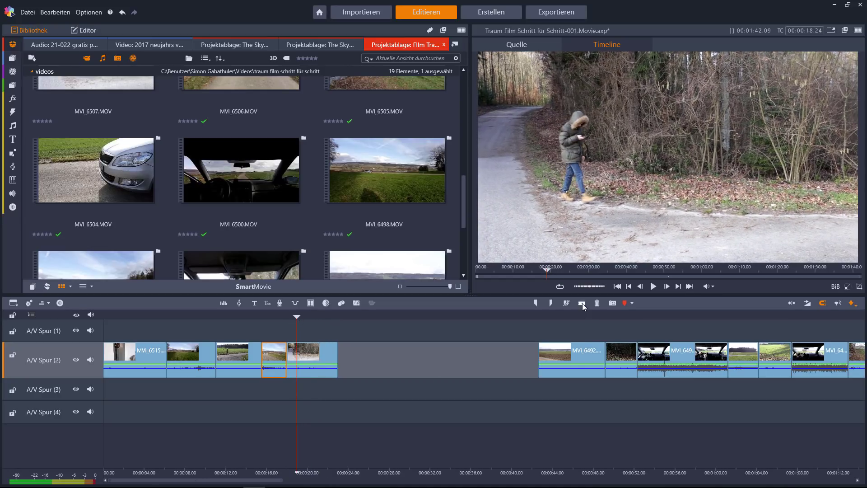
left_click(293, 366)
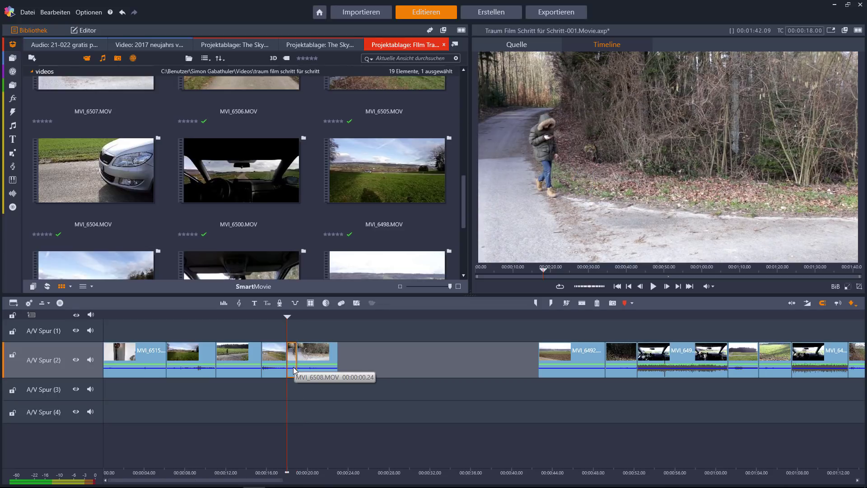
key("Delete")
mouse_move(308, 352)
left_mouse_down()
mouse_move(321, 355)
mouse_move(314, 355)
left_mouse_up()
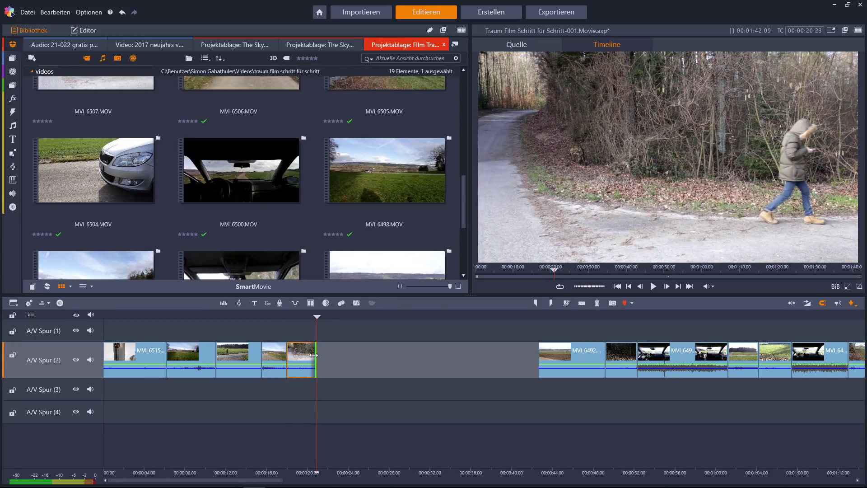
Move MVI_6492.MOV directly behind MVI_6508.MOV, cut off its start up to about 00:00:21.23 and close the gap.
left_click_drag(565, 360, 446, 363)
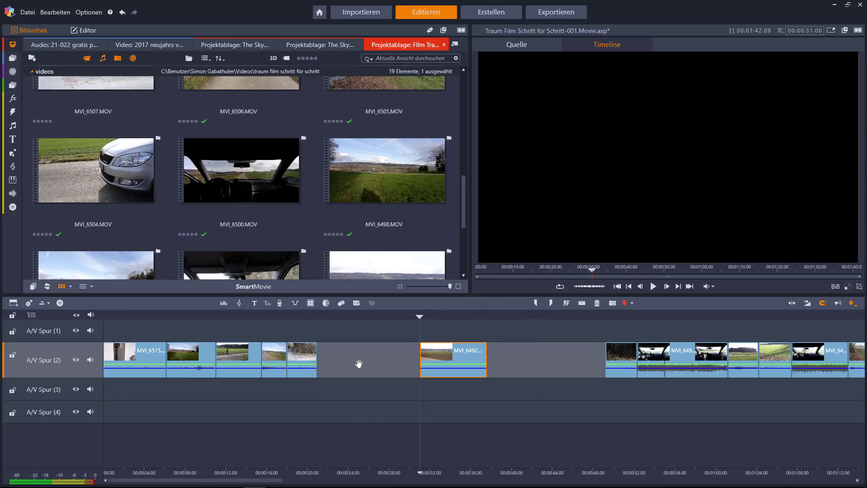
left_click_drag(358, 363, 352, 364)
left_click_drag(315, 316, 326, 330)
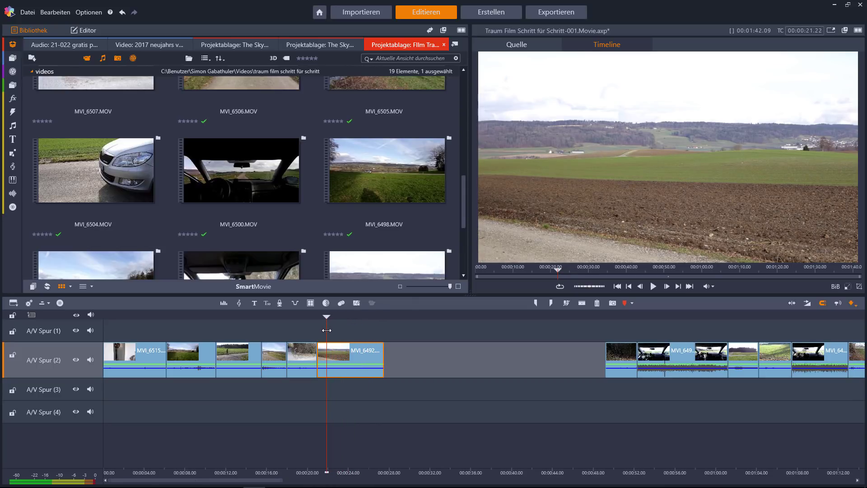
left_click(583, 303)
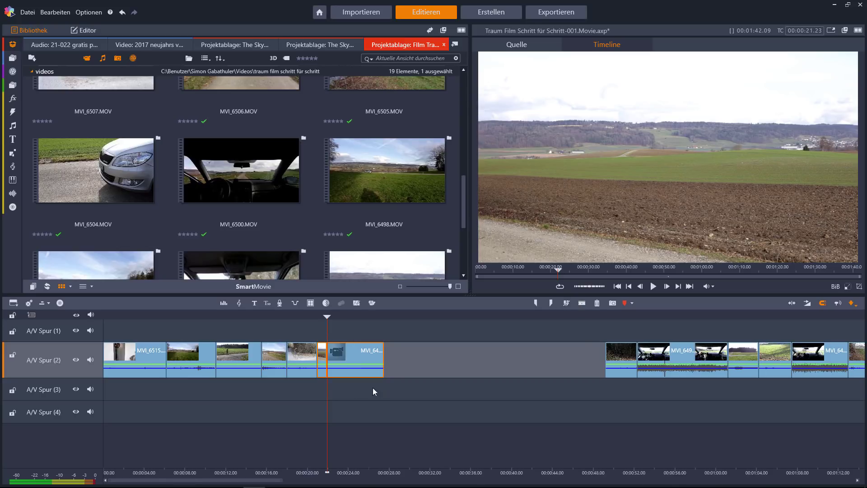
key("Delete")
Split MVI_6492.MOV at 00:00:24.24 and delete the part after the split.
left_click_drag(316, 320, 358, 316)
key("s")
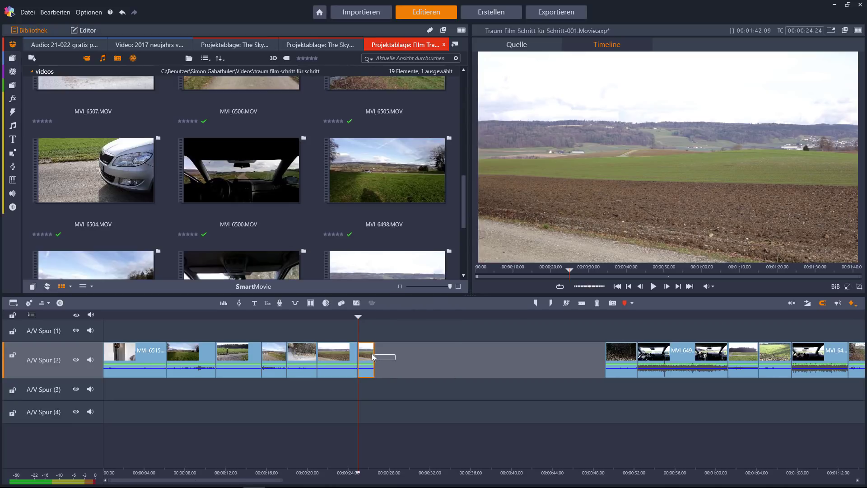
key("Delete")
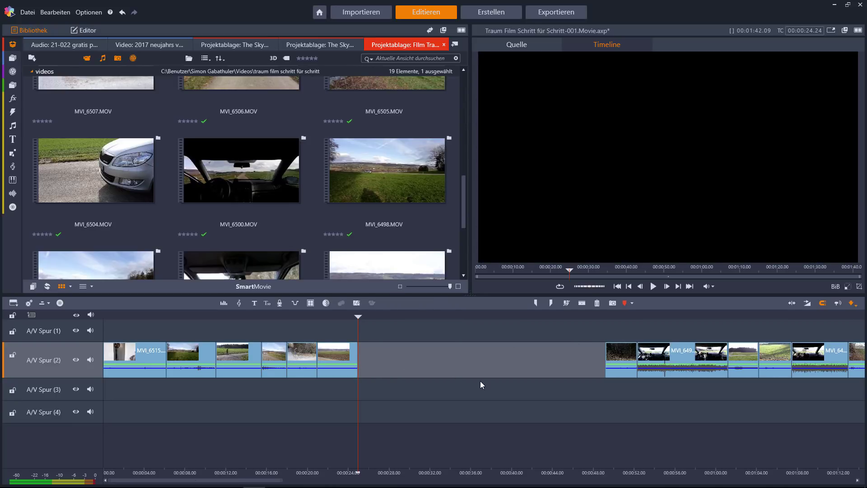
Move the dark forest walker clip directly behind MVI_6492.MOV, cut off its empty beginning and close the gap.
left_click_drag(283, 481, 336, 481)
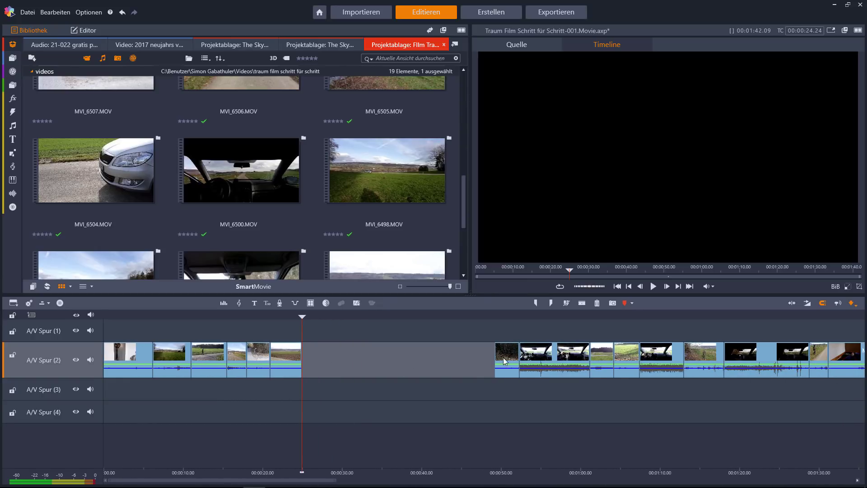
left_click_drag(389, 354, 327, 358)
left_click_drag(302, 317, 308, 316)
left_click(581, 303)
left_click(305, 360)
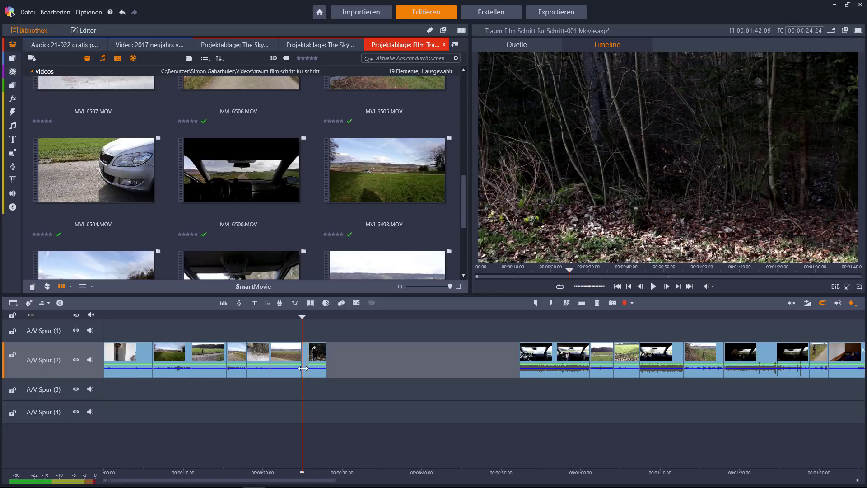
left_click(322, 364)
left_click_drag(322, 364, 316, 359)
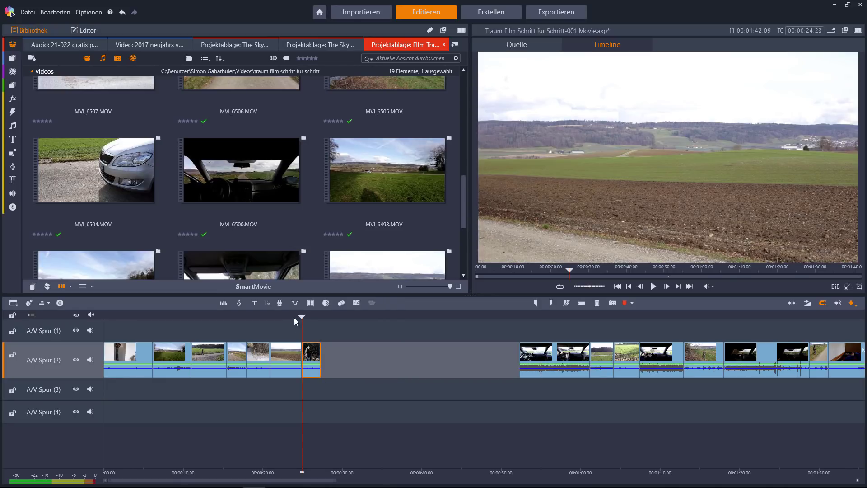
Shorten the end of the forest walker clip to about 00:00:26.22 and place the first in-car clip directly behind it.
left_click_drag(302, 317, 315, 318)
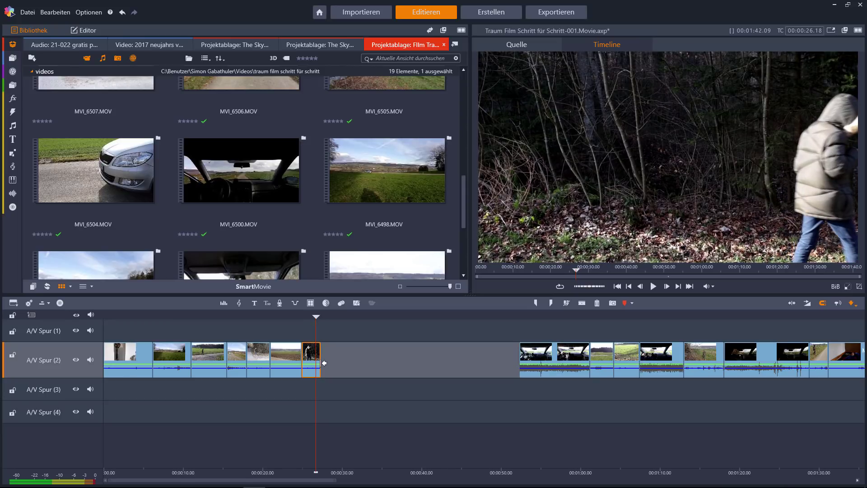
left_click_drag(317, 363, 316, 364)
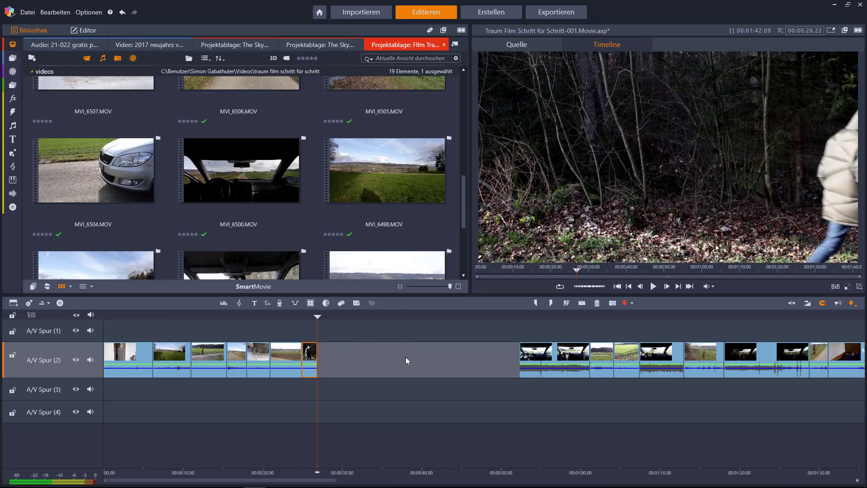
left_click_drag(559, 355, 357, 359)
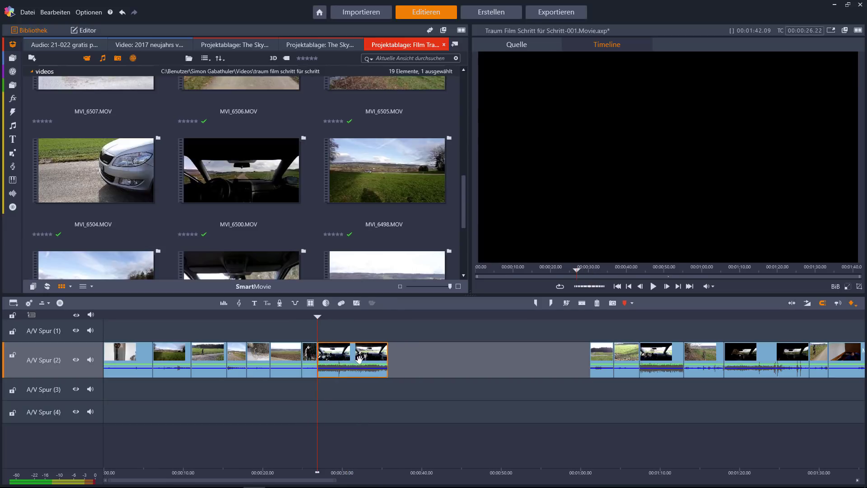
Cut the in-car clip's start up to 00:00:29.12, close the gap and extend its end to about 00:00:38.15.
left_click_drag(321, 321, 341, 322)
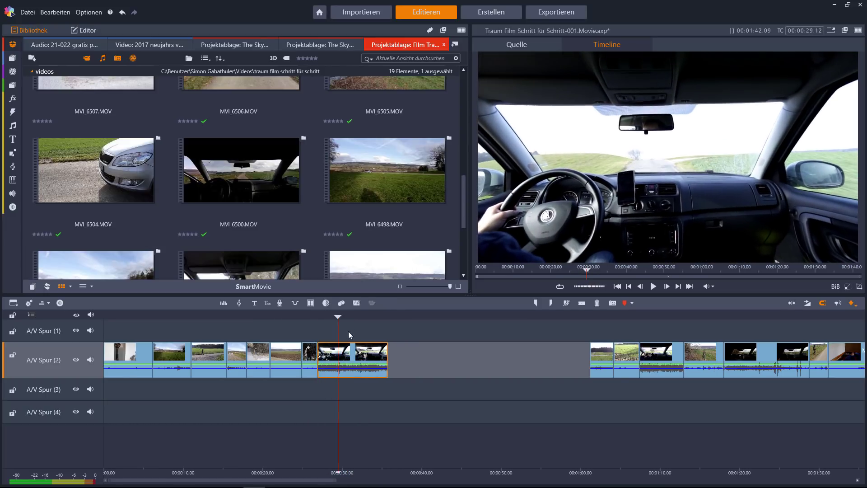
left_click(582, 304)
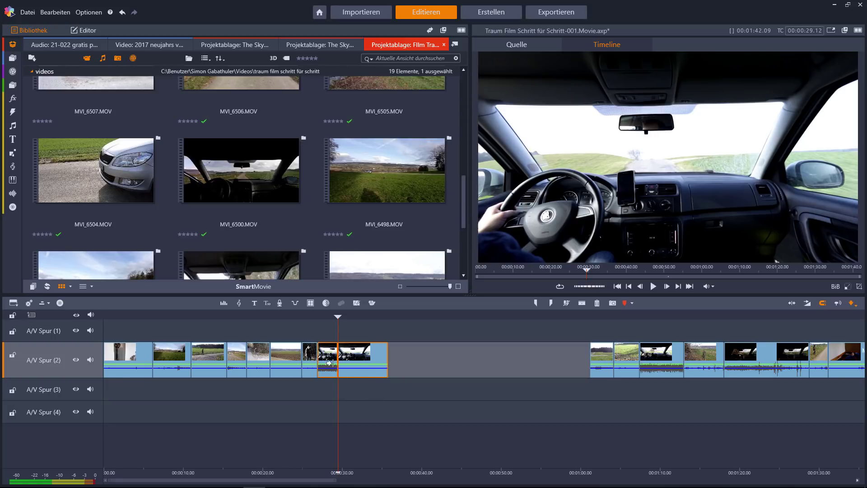
left_click(332, 364)
key("Delete")
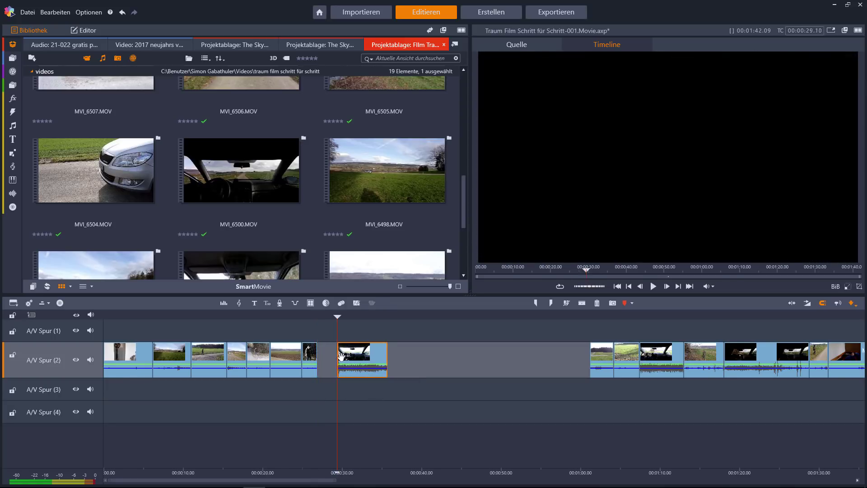
left_click_drag(345, 359, 408, 361)
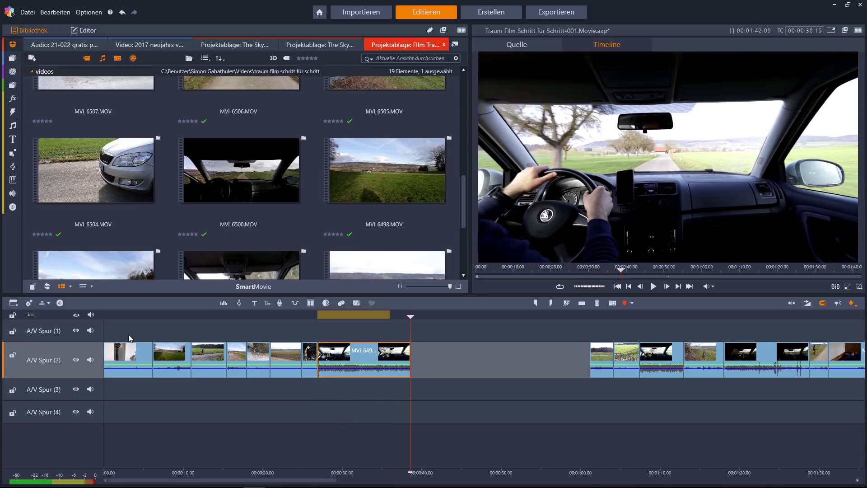
Shorten the in-car clip's end to about 00:00:29.01 and place the forest-edge clip with the passing car directly behind it.
left_click_drag(320, 316, 345, 321)
left_click_drag(403, 358, 331, 361)
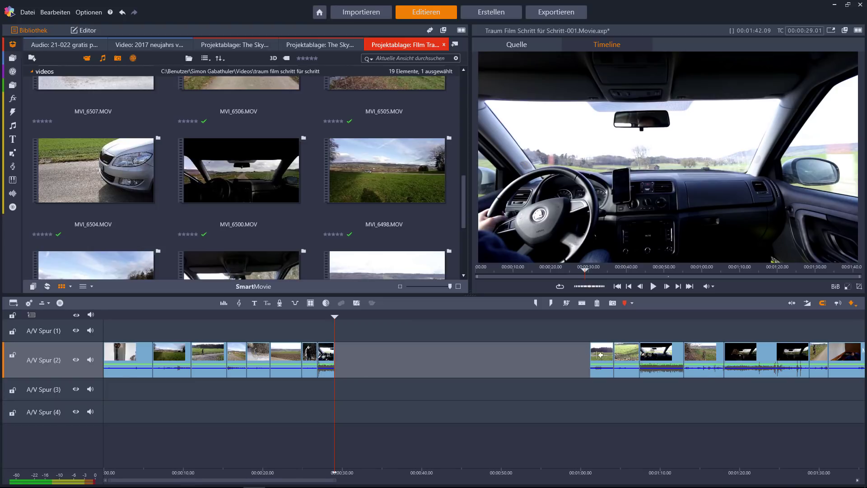
left_click_drag(472, 353, 348, 359)
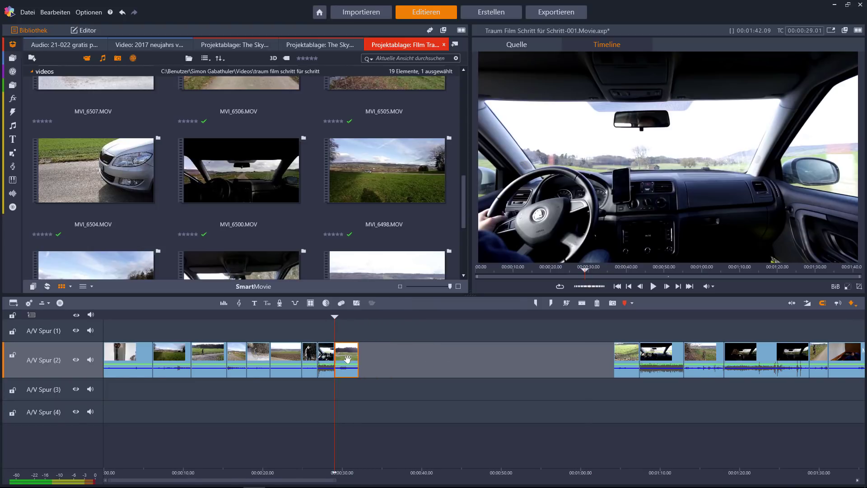
Cut the passing-car clip's start up to 00:00:30.04, close the gap and trim its end to 00:00:30.10.
left_click_drag(334, 479, 318, 480)
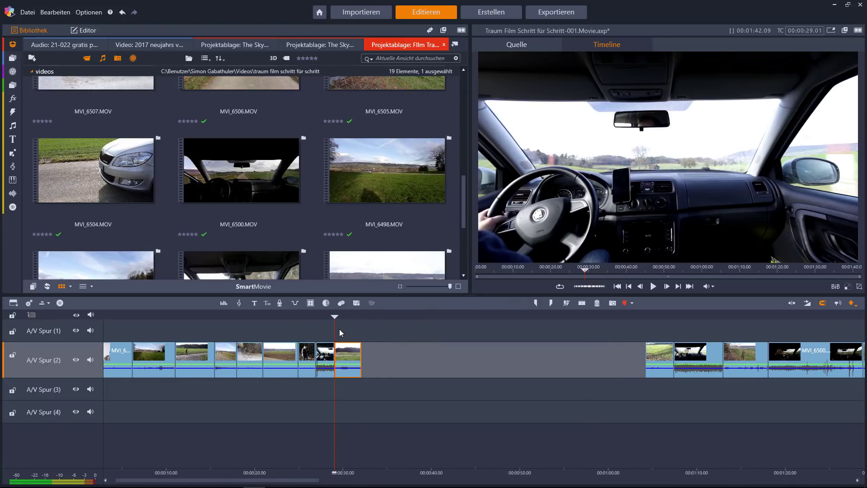
left_click_drag(337, 316, 344, 316)
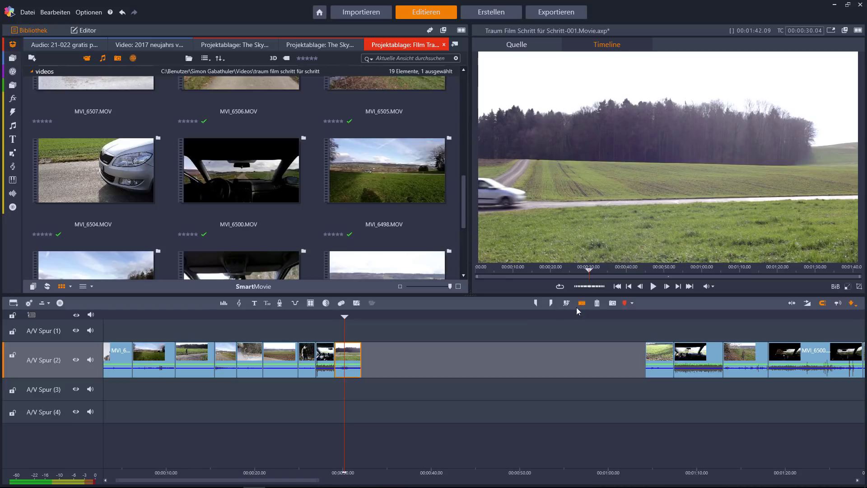
left_click(340, 363)
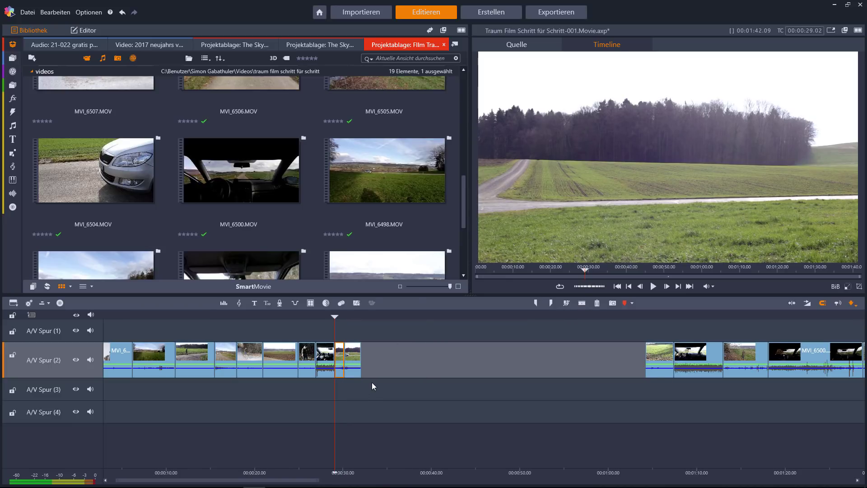
key("Delete")
left_click_drag(353, 361, 342, 360)
left_click_drag(336, 317, 346, 317)
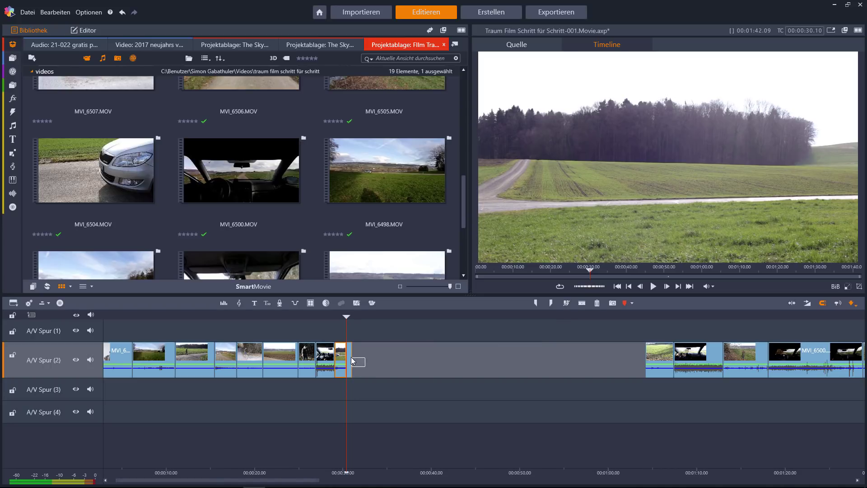
key("Delete")
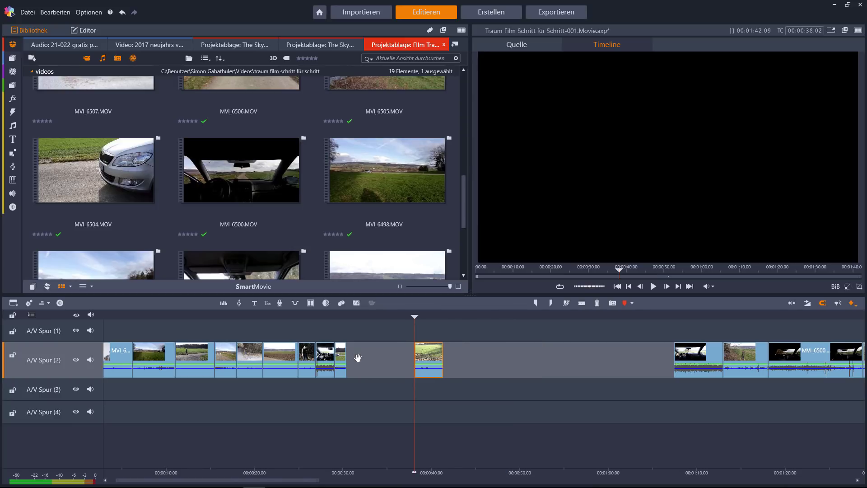
Cut MVI_6511.MOV's start up to 00:00:31.12, close the gap and trim its end to 00:00:31.18.
left_click_drag(349, 316, 356, 316)
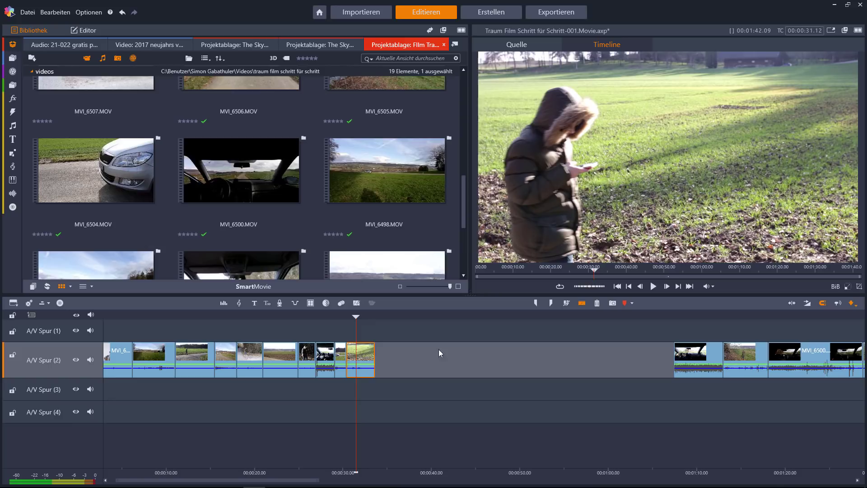
left_click_drag(373, 361, 363, 363)
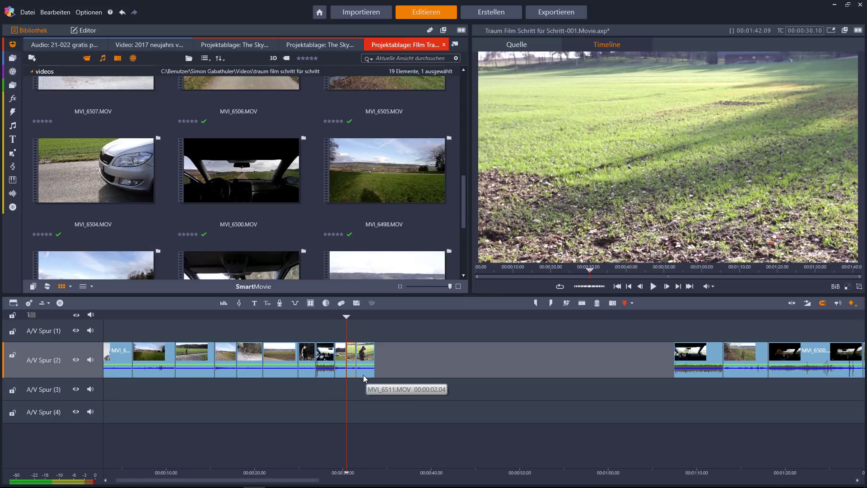
left_click_drag(346, 316, 358, 316)
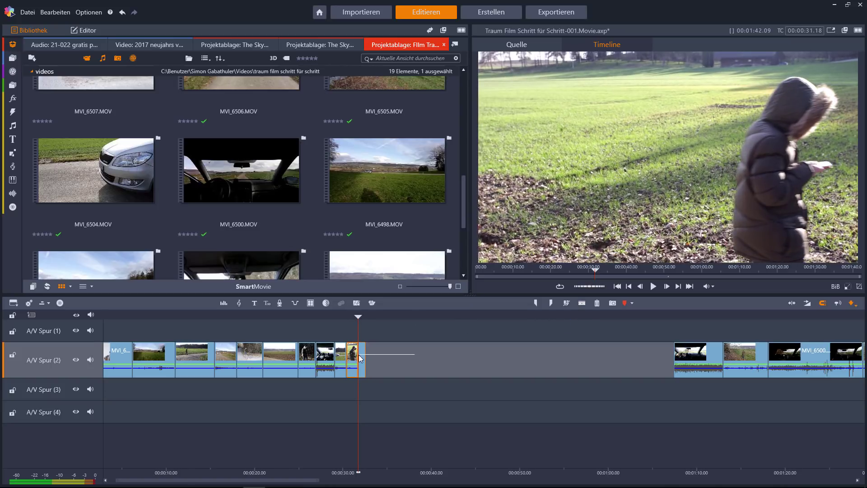
left_click_drag(362, 354, 358, 354)
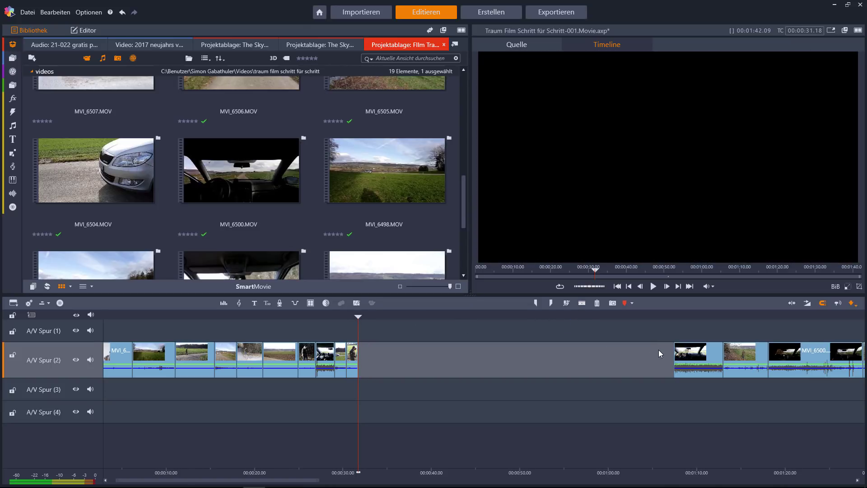
Place the next in-car clip behind MVI_6511.MOV, cut it off at 00:00:32.18 and move all remaining clips together directly behind it.
left_click_drag(694, 356, 385, 358)
left_click_drag(359, 316, 367, 315)
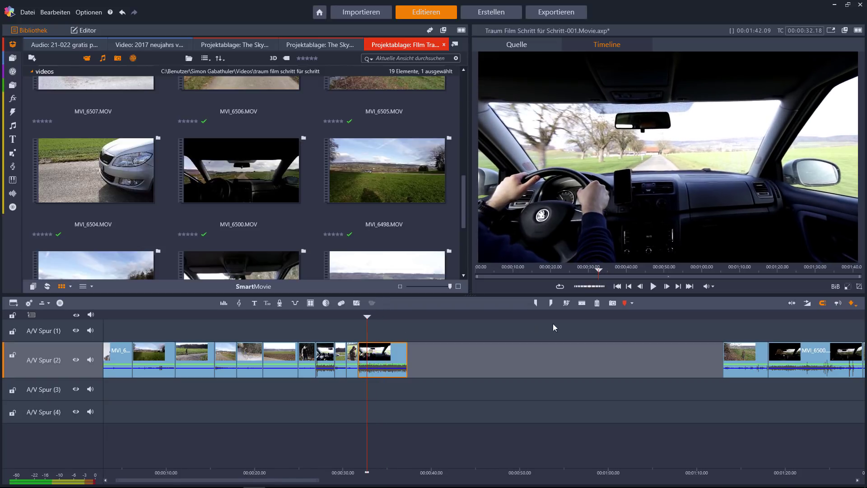
left_click(582, 303)
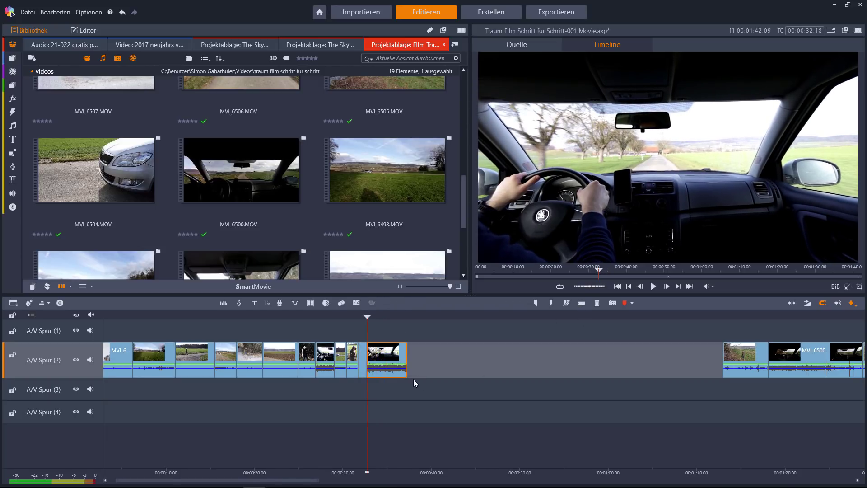
key("Delete")
left_click_drag(291, 483, 324, 482)
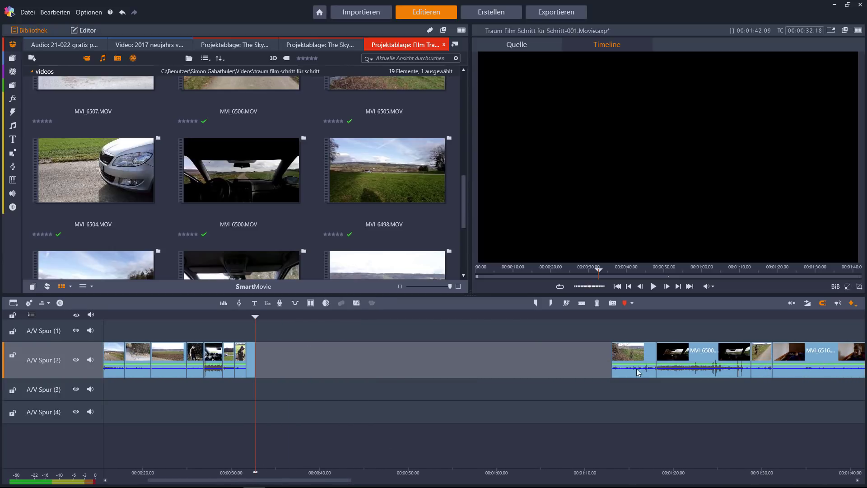
left_click_drag(536, 357, 280, 361)
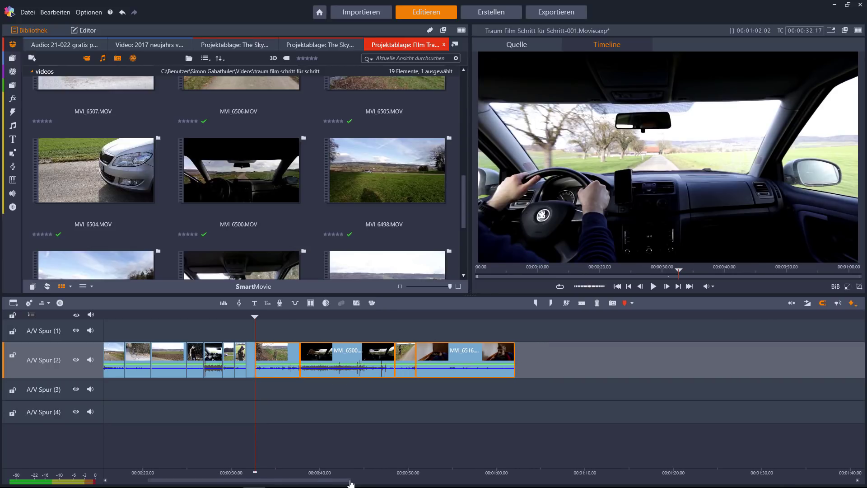
Play the rough cut from its beginning to check the transitions up to the MVI_6505.MOV walker clip.
left_click_drag(324, 483, 243, 482)
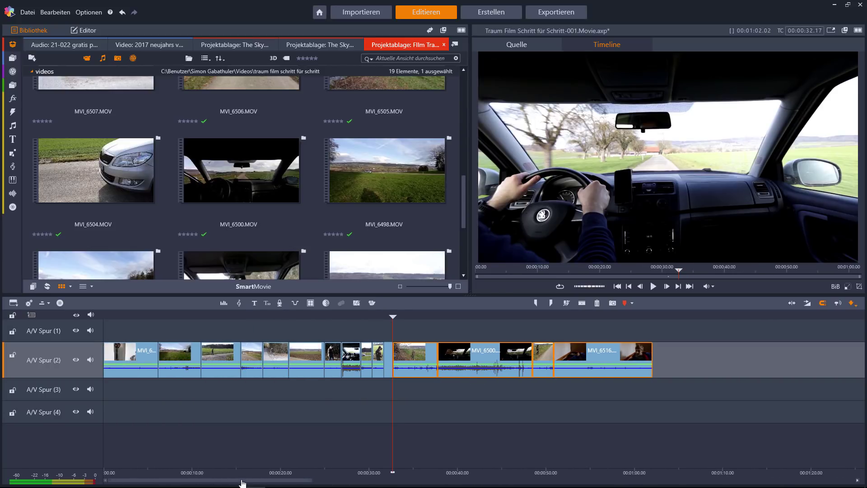
left_click(120, 319)
key("space")
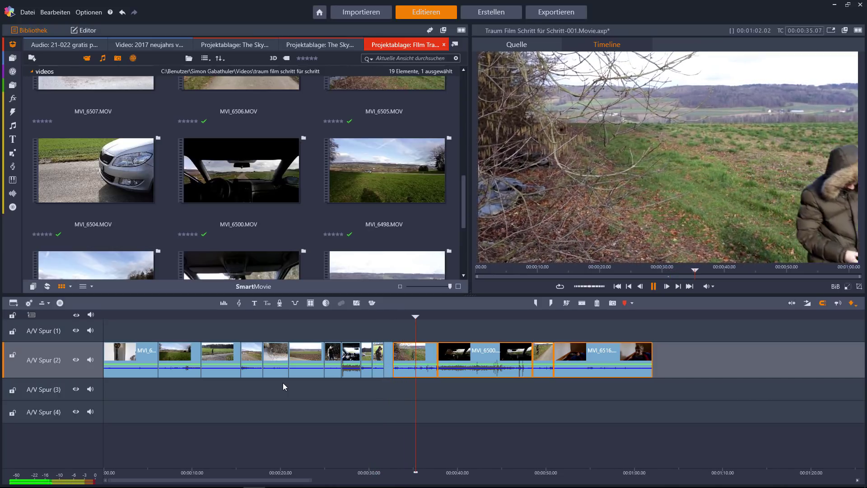
left_click(653, 286)
Split MVI_6505.MOV at 00:00:35.21, where the walker leaves the frame, and delete the part after the split.
mouse_move(436, 317)
left_mouse_down()
mouse_move(387, 321)
mouse_move(439, 325)
mouse_move(427, 325)
left_mouse_up()
left_click_drag(310, 479, 240, 478)
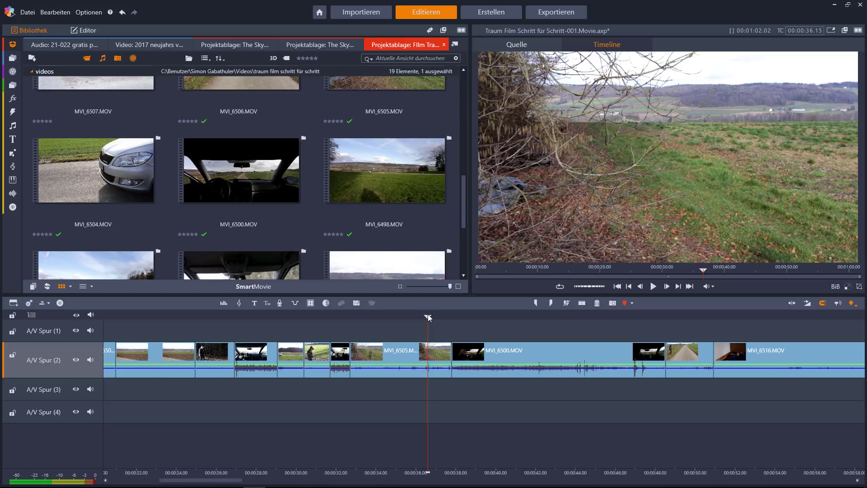
left_click_drag(427, 314, 412, 319)
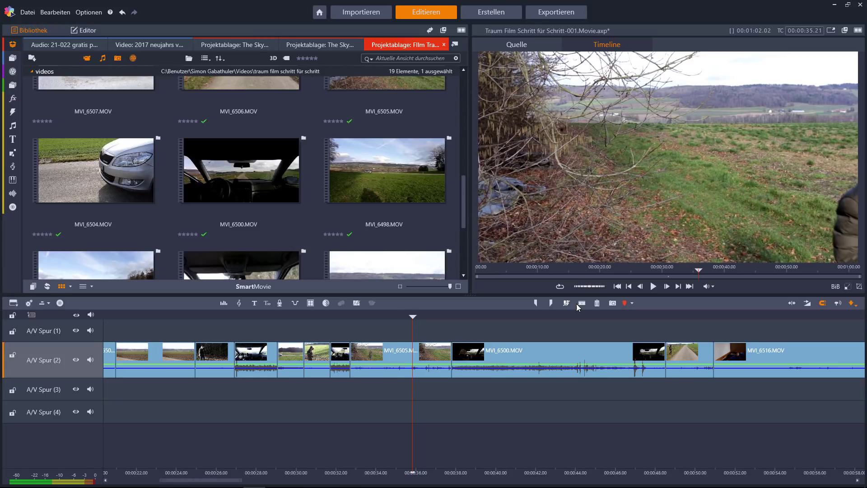
key("Insert")
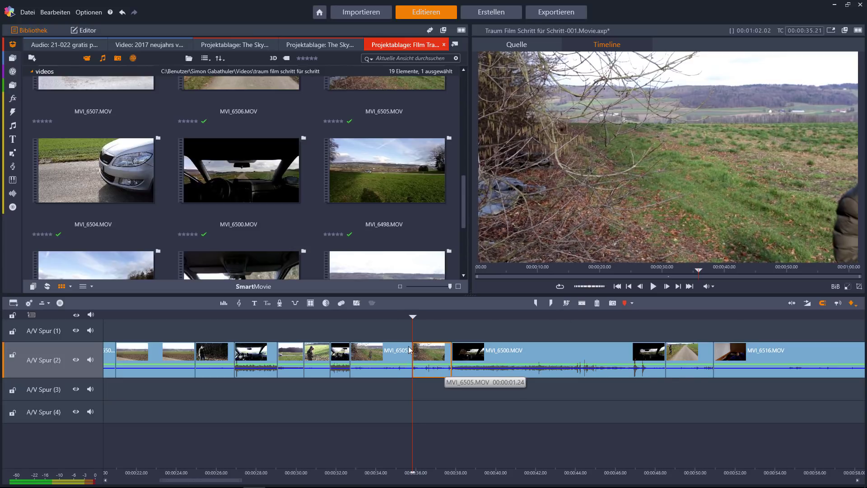
key("Delete")
Split MVI_6505.MOV at 00:00:34.08, delete the part before the split and close the gap with the remainder.
left_click_drag(411, 318, 382, 324)
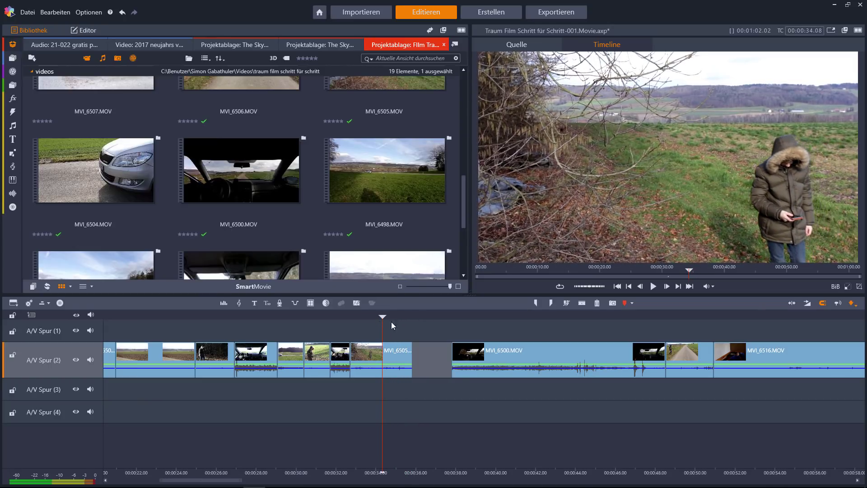
left_click(382, 357)
left_click(362, 355)
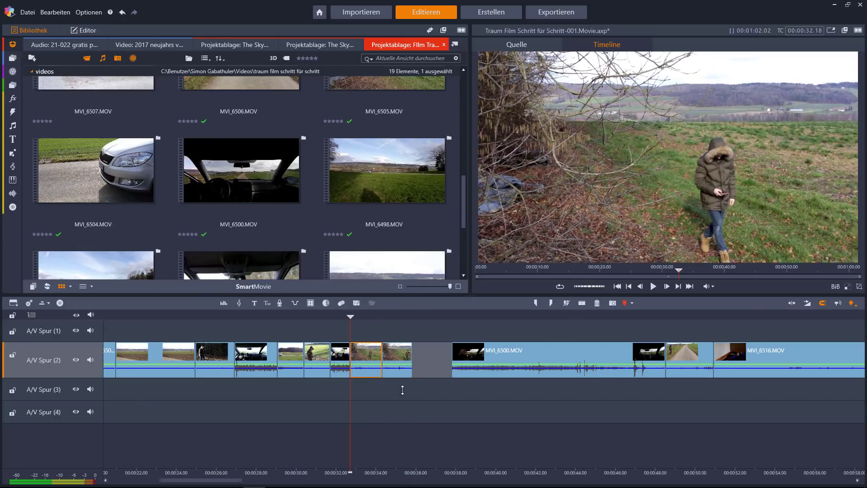
key("Delete")
left_click_drag(397, 357, 366, 358)
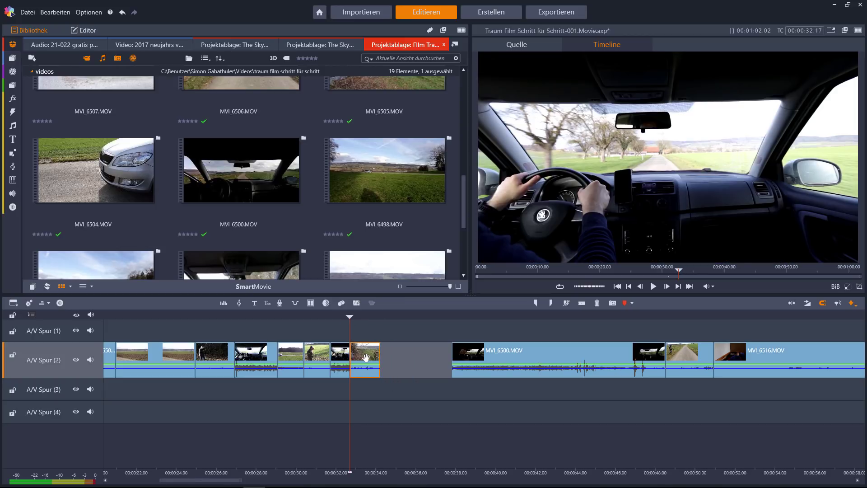
Split MVI_6500.MOV into three pieces, delete the first and move the middle piece directly behind MVI_6505.MOV.
left_click(461, 317)
left_click_drag(473, 315, 543, 320)
left_click(581, 303)
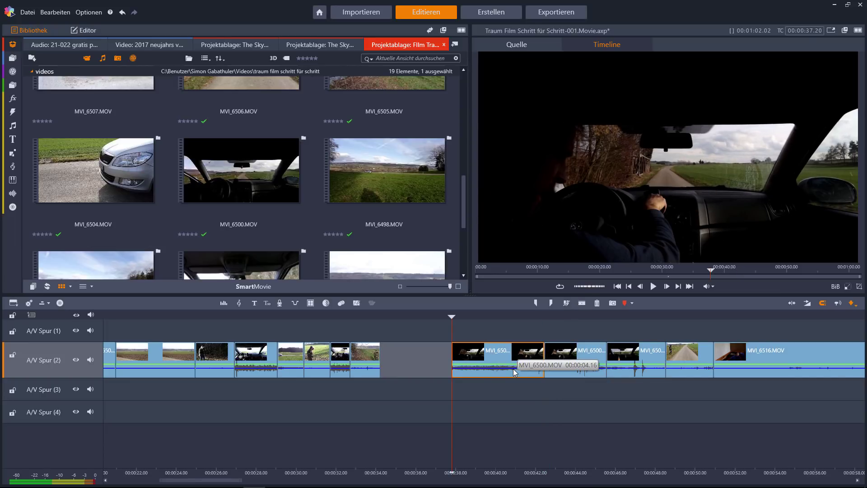
left_click_drag(453, 356, 543, 356)
left_click(419, 366)
key("Delete")
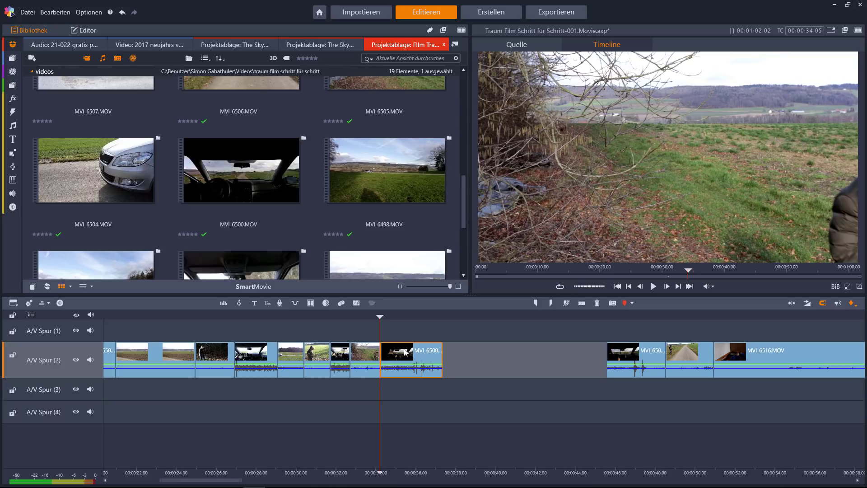
Delete the leftover last piece of MVI_6500.MOV and place MVI_6506.MOV directly behind the kept piece.
left_click_drag(381, 319, 414, 311)
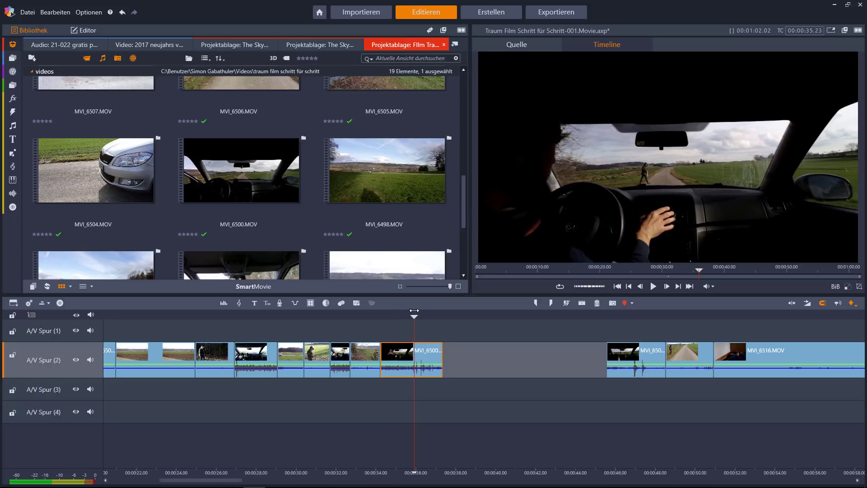
left_click(625, 356)
key("Delete")
left_click_drag(689, 357, 460, 347)
Split MVI_6506.MOV at 00:00:39.01, delete the part before the split and close the gap with the remainder.
left_click_drag(443, 317, 455, 315)
left_click_drag(458, 315, 477, 310)
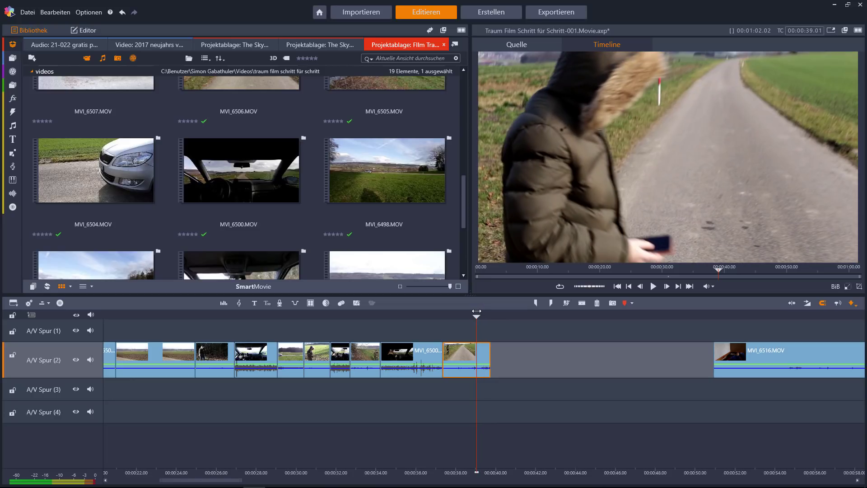
key("Delete")
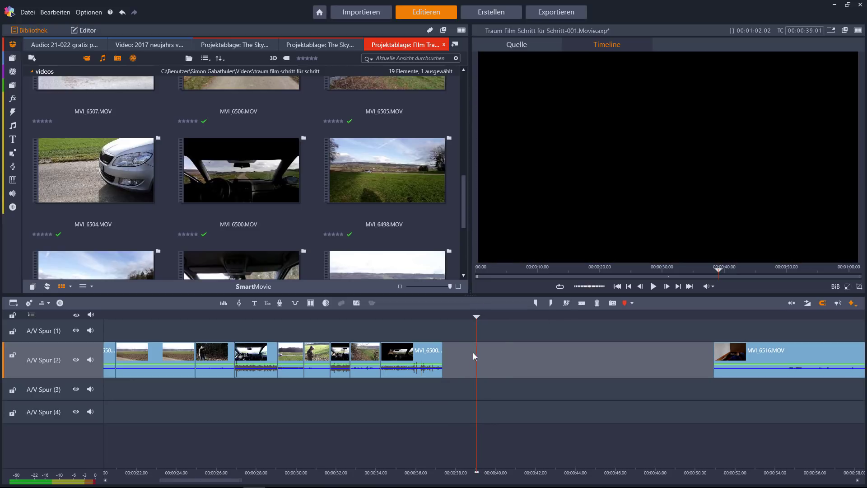
key("ctrl+z")
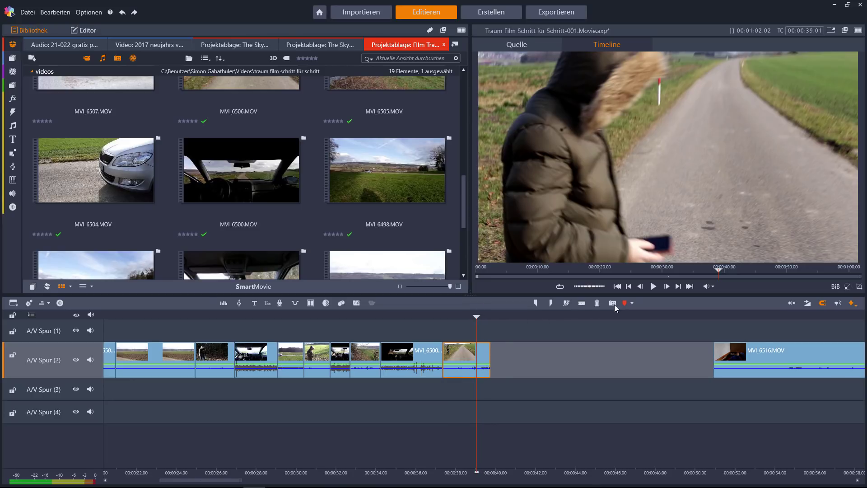
key("s")
left_click(461, 358)
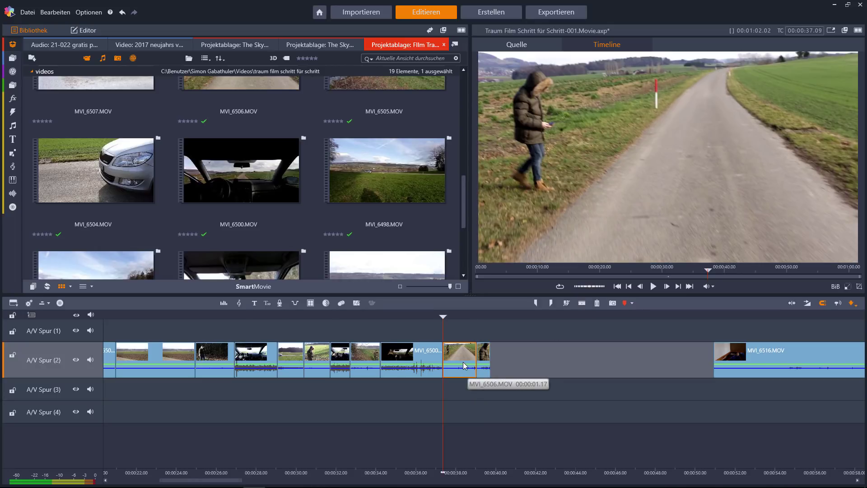
key("Delete")
left_click_drag(487, 357, 455, 356)
Trim the end of MVI_6506.MOV to 00:00:37.23 and place MVI_6516.MOV directly behind it.
left_click_drag(448, 317, 454, 317)
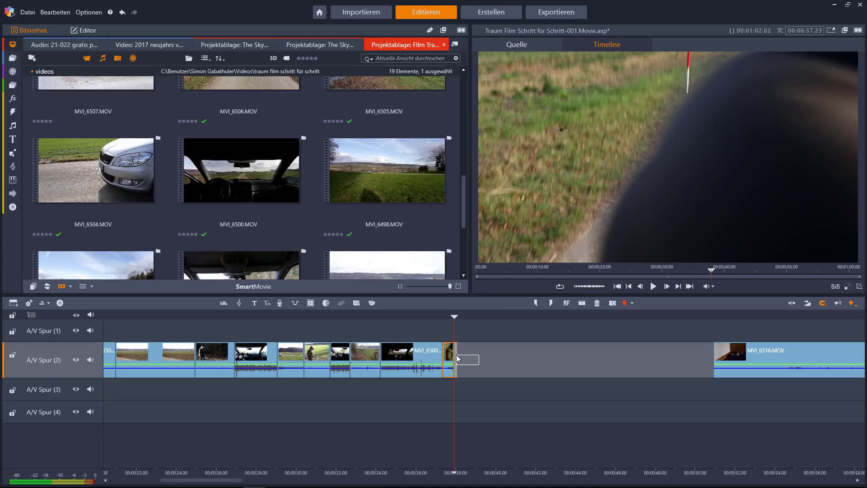
mouse_move(457, 317)
left_mouse_down()
mouse_move(442, 321)
mouse_move(454, 317)
left_mouse_up()
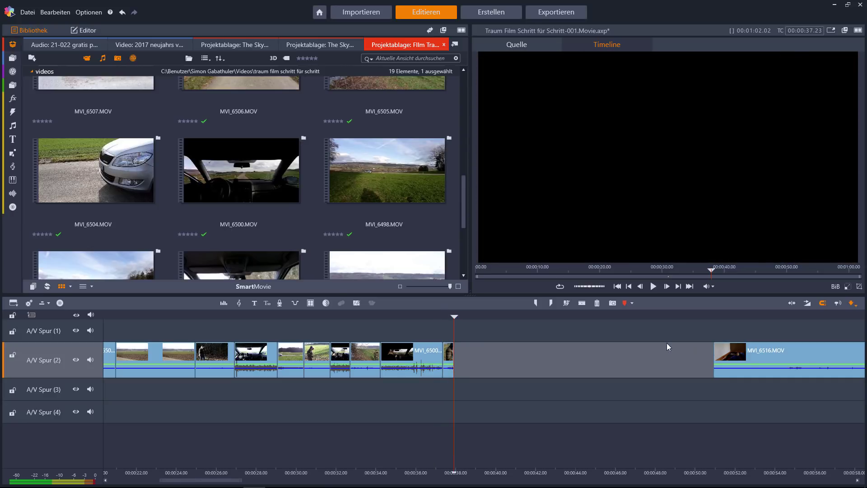
left_click_drag(732, 353, 502, 360)
Split MVI_6516.MOV at 00:00:41.21, delete the part before the split and close the gap with the remainder.
left_click_drag(453, 317, 532, 324)
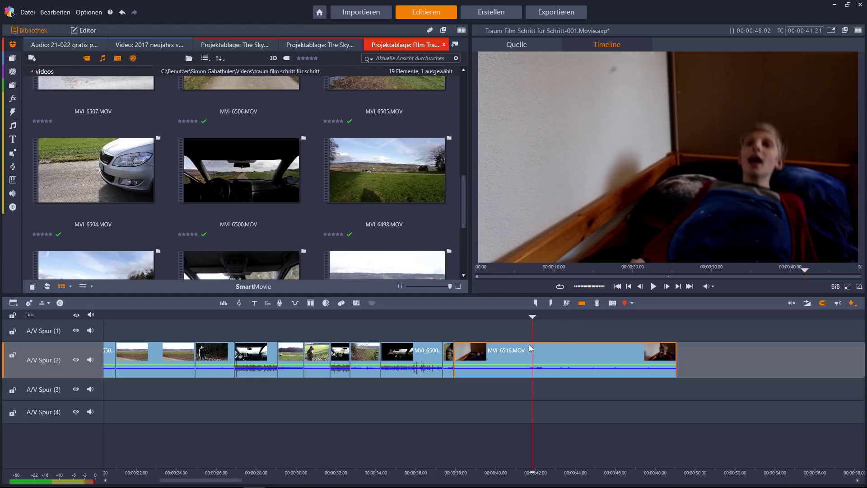
key("s")
left_click(508, 353)
key("Delete")
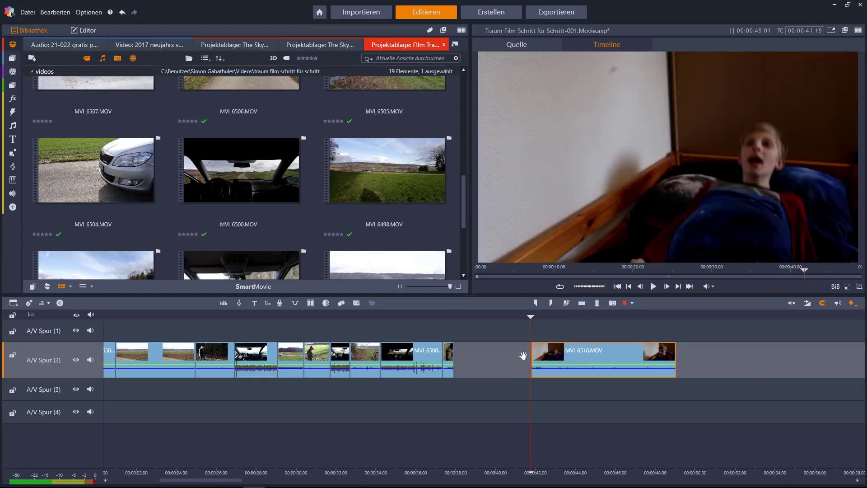
left_click(523, 356)
key("Delete")
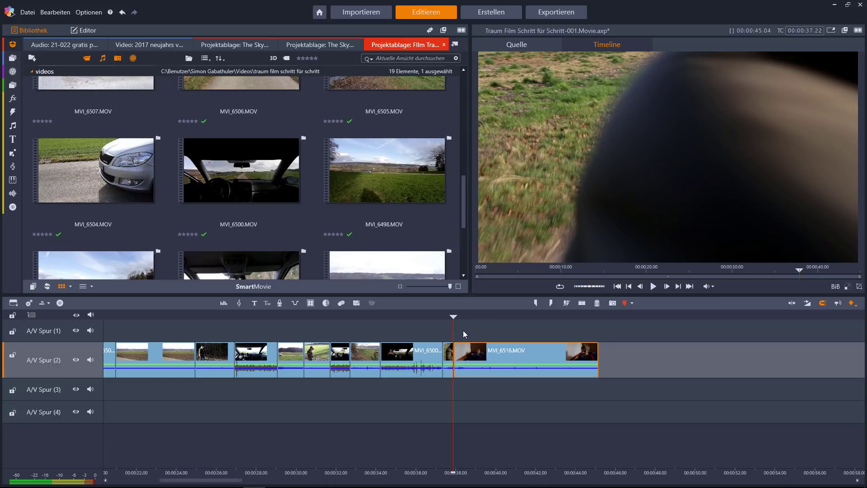
Split MVI_6516.MOV at 00:00:42.04 and delete the part after the split.
left_click_drag(454, 319, 539, 329)
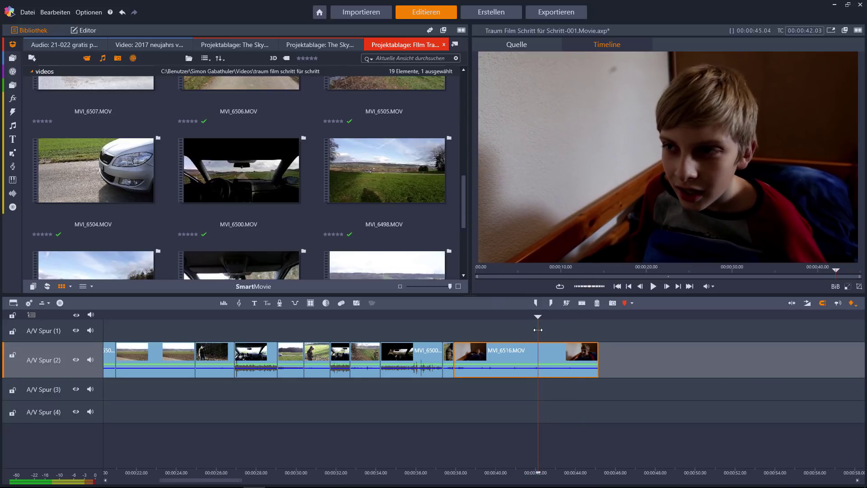
left_click(582, 303)
left_click(573, 363)
key("Delete")
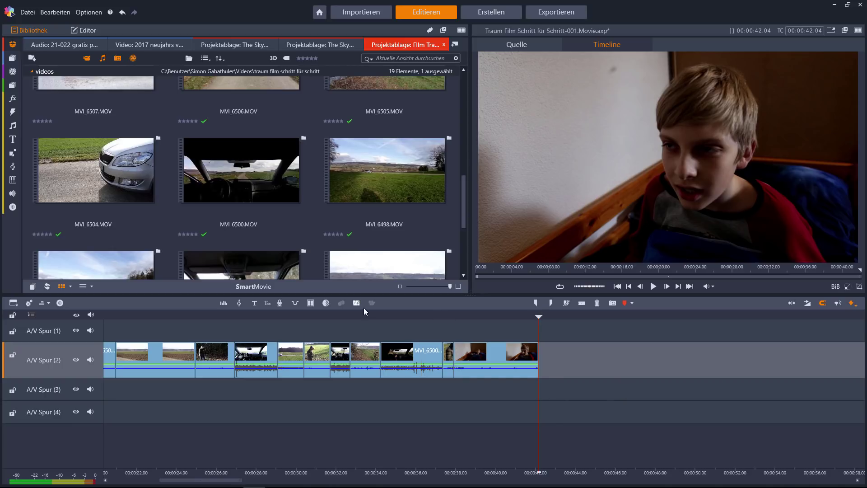
Save the movie project as a new version named Traum Film Schritt für Schritt-002.Movie.axp.
left_click(26, 13)
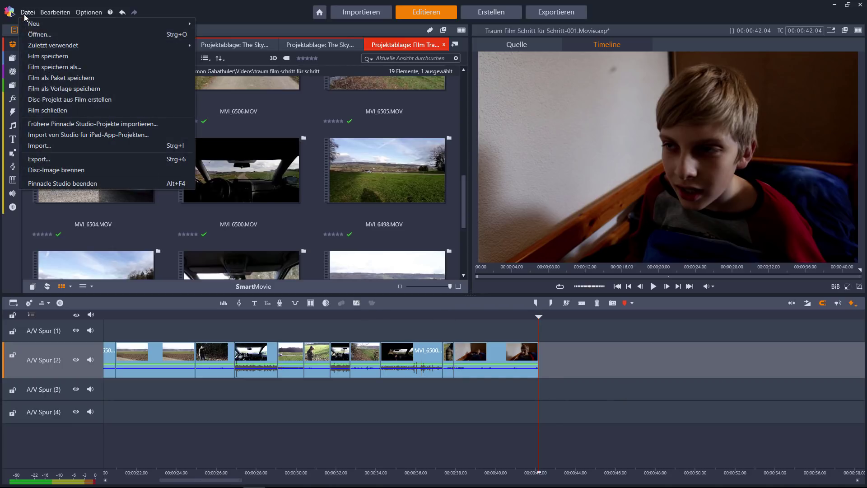
left_click(48, 69)
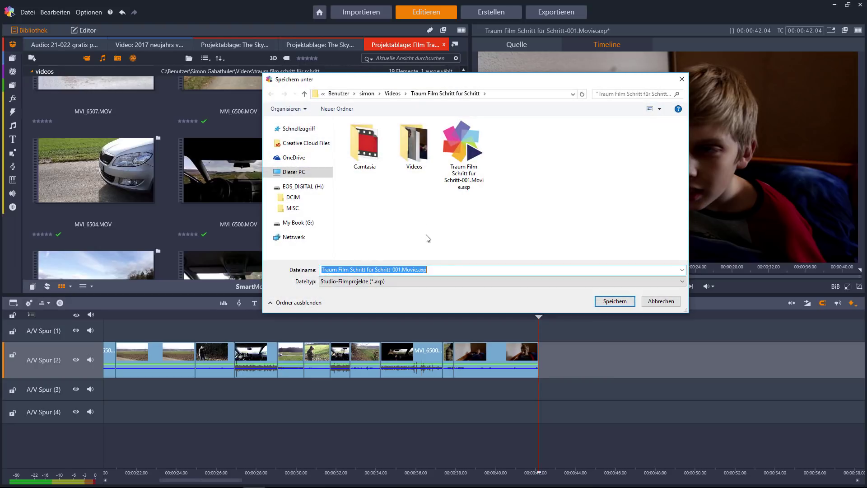
left_click(399, 269)
type("2")
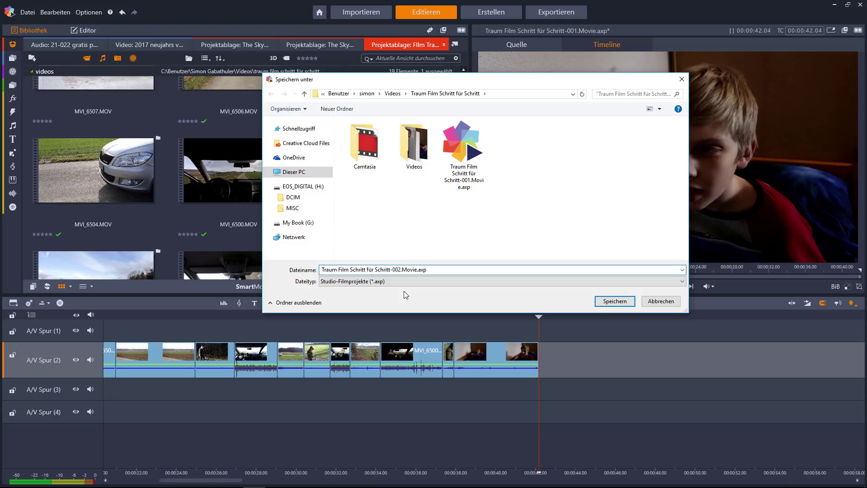
key("Return")
Review the whole rough cut from the beginning through the waking-up scene by playing and scrubbing the timeline.
key("Home")
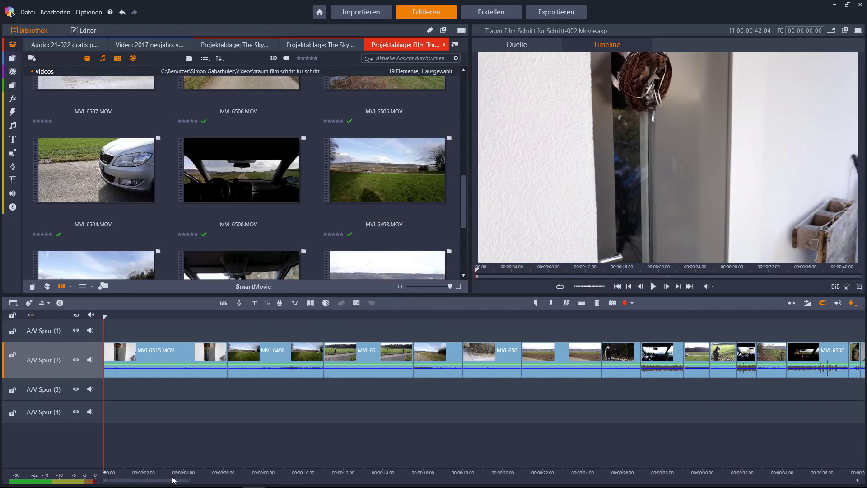
left_click_drag(235, 475, 278, 471)
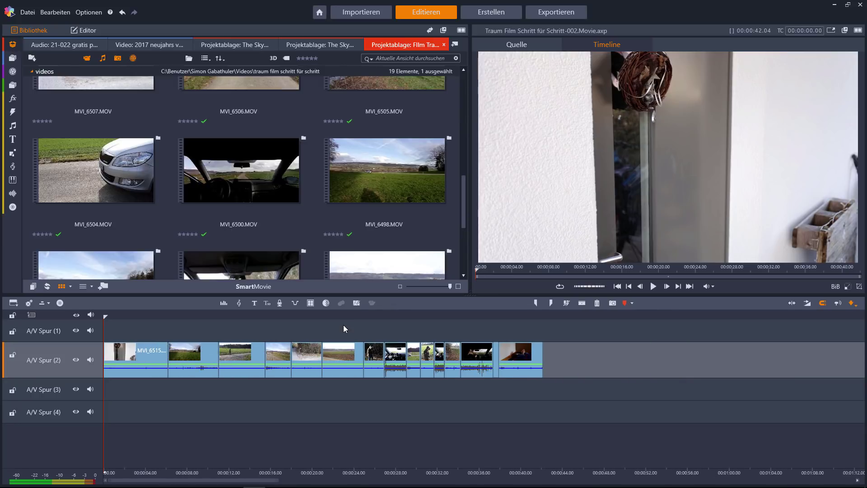
left_click(343, 472)
key("space")
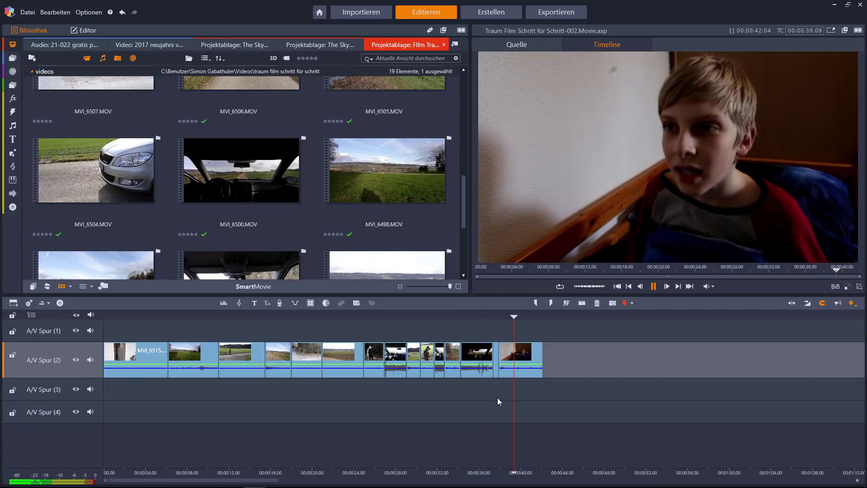
key("space")
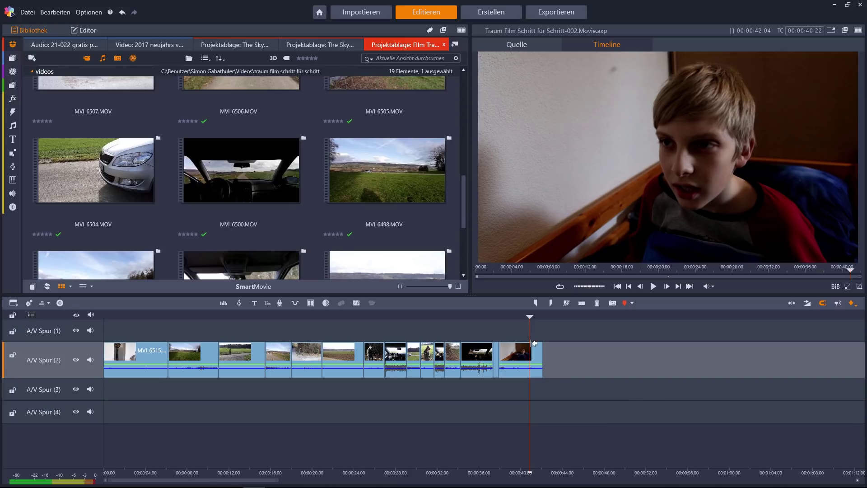
left_click_drag(531, 315, 198, 315)
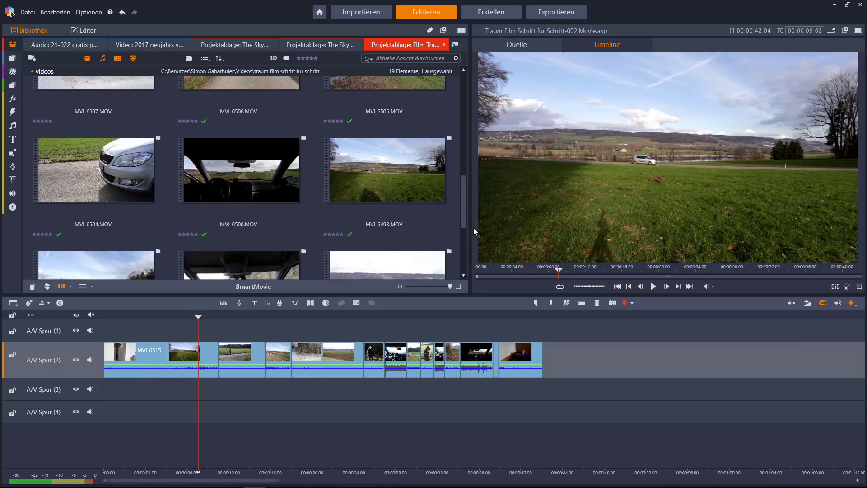
left_click_drag(195, 316, 510, 311)
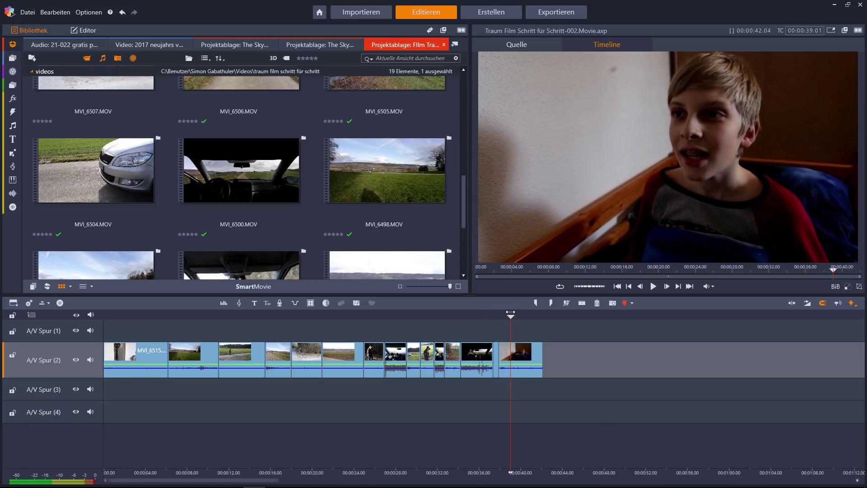